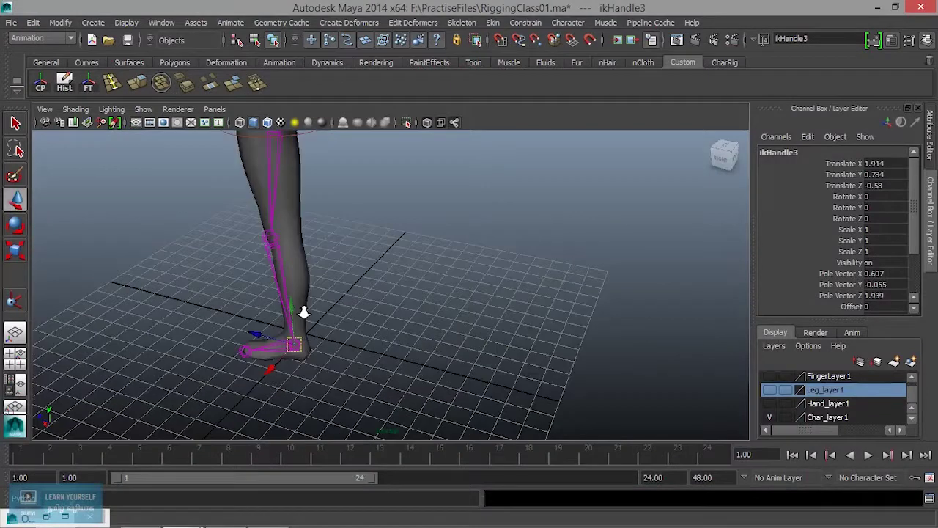
Step: Move the knee joint backward in the side view to a Translate Y of about -0.317
alt+right_drag(304, 312, 345, 342)
alt+middle_drag(345, 341, 365, 371)
alt+drag(286, 320, 195, 247)
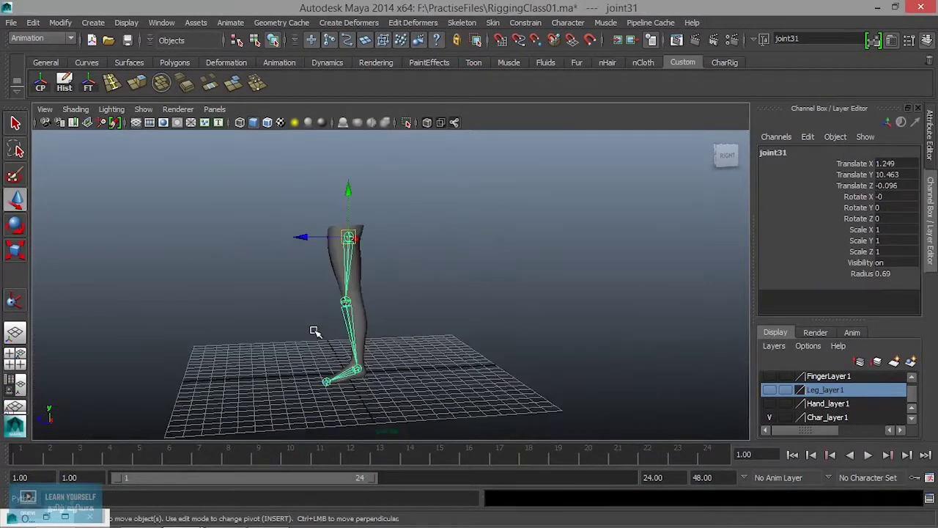
alt+right_drag(314, 331, 421, 360)
alt+drag(422, 362, 344, 351)
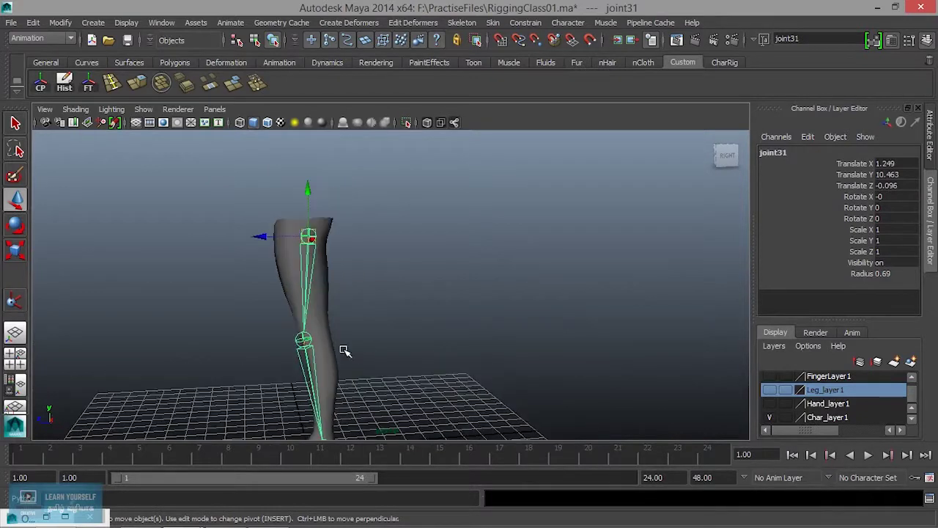
key(space)
key(space)
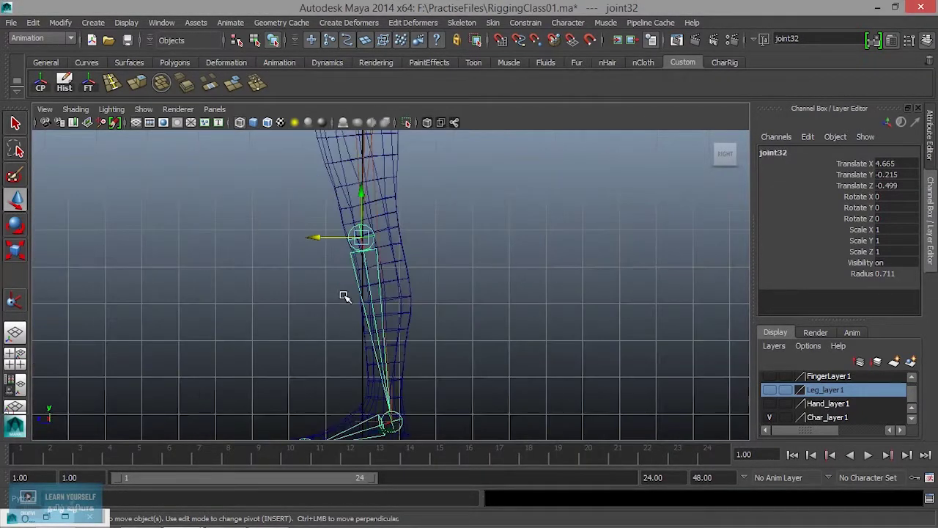
key(ctrl+z)
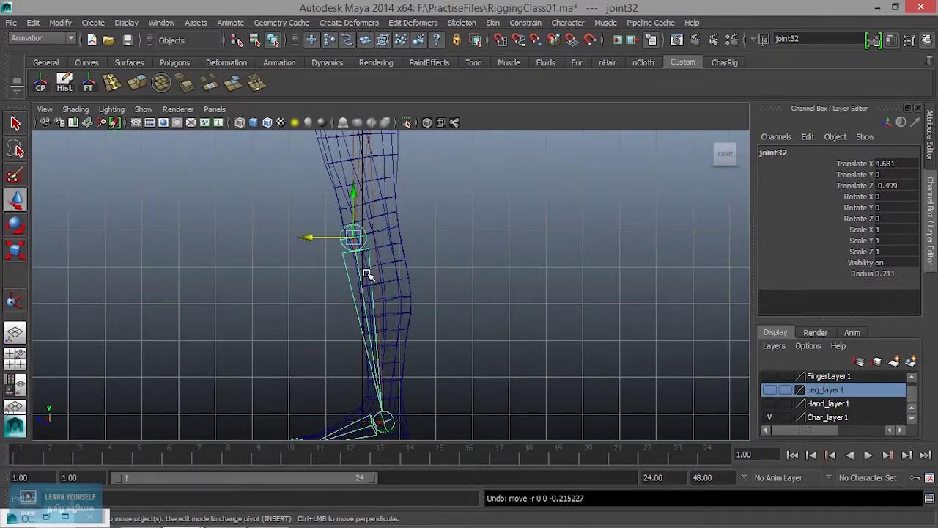
drag(323, 239, 341, 240)
scroll(359, 286, down, 4)
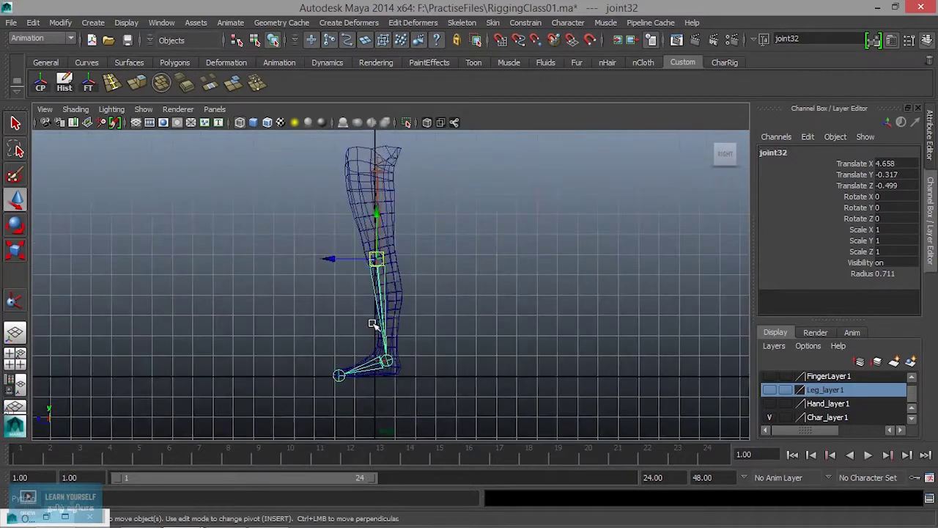
Step: Move the hip joint slightly backward in the side view to a Translate Z of about -0.198
click(380, 161)
drag(380, 175, 358, 163)
key(space)
key(space)
Step: Smooth-bind the leg mesh to the repositioned joint hierarchy, keeping the existing bind options
alt+drag(438, 220, 285, 239)
alt+right_drag(296, 223, 396, 301)
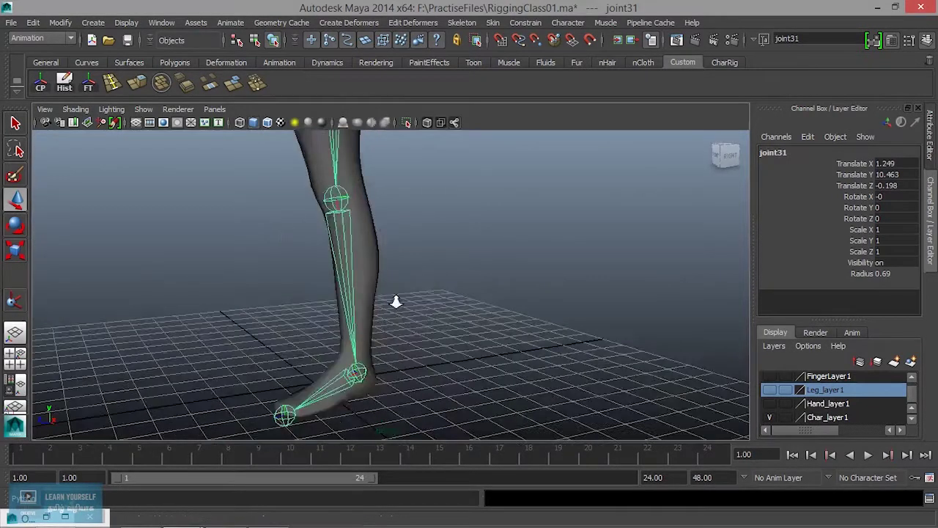
alt+drag(396, 302, 414, 404)
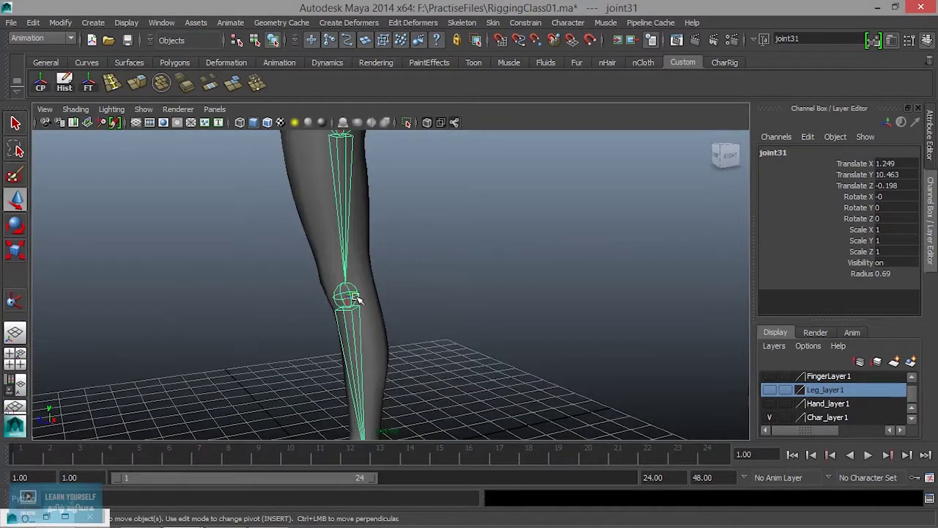
alt+drag(355, 293, 329, 318)
scroll(356, 310, down, 5)
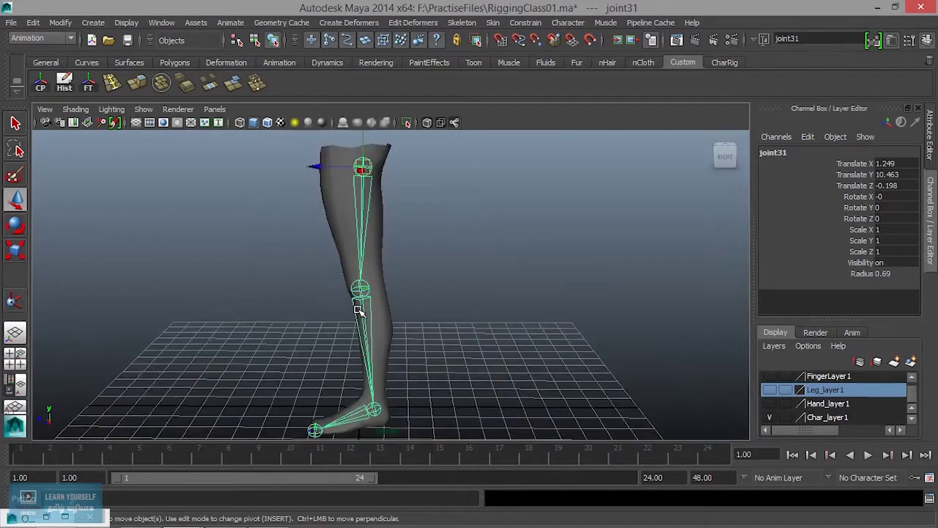
scroll(360, 259, up, 4)
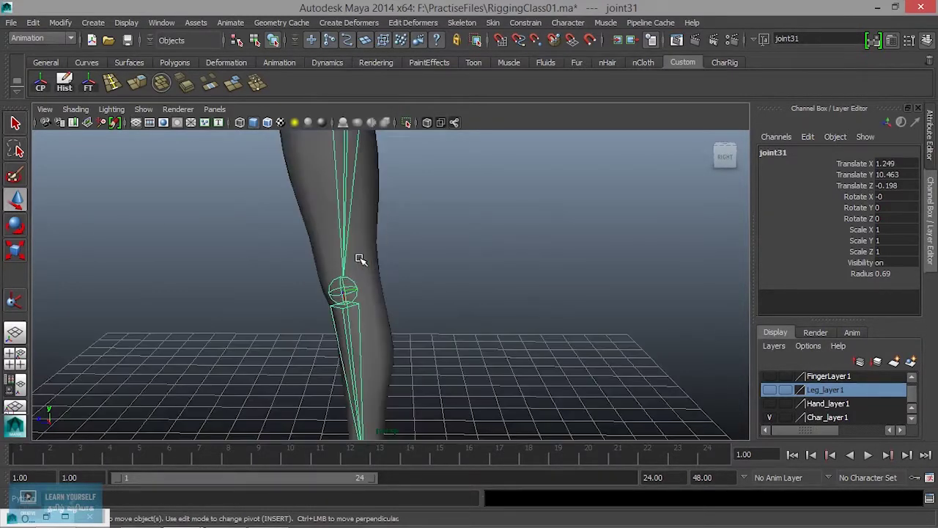
alt+drag(362, 244, 306, 278)
click(320, 273)
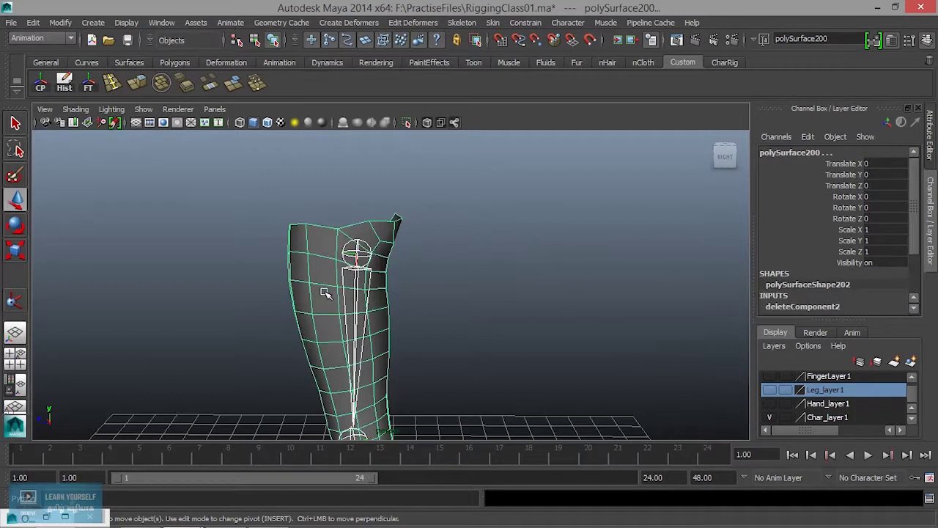
click(490, 22)
mouse_move(505, 45)
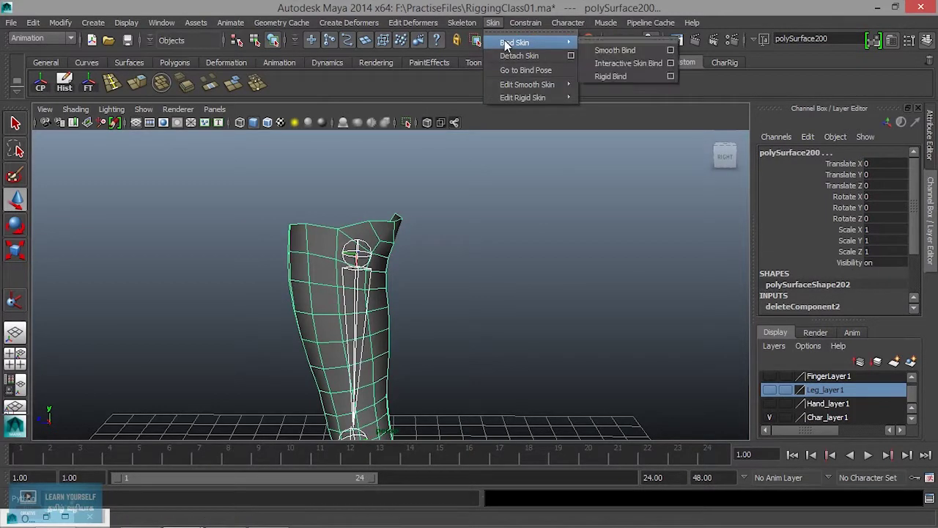
click(671, 51)
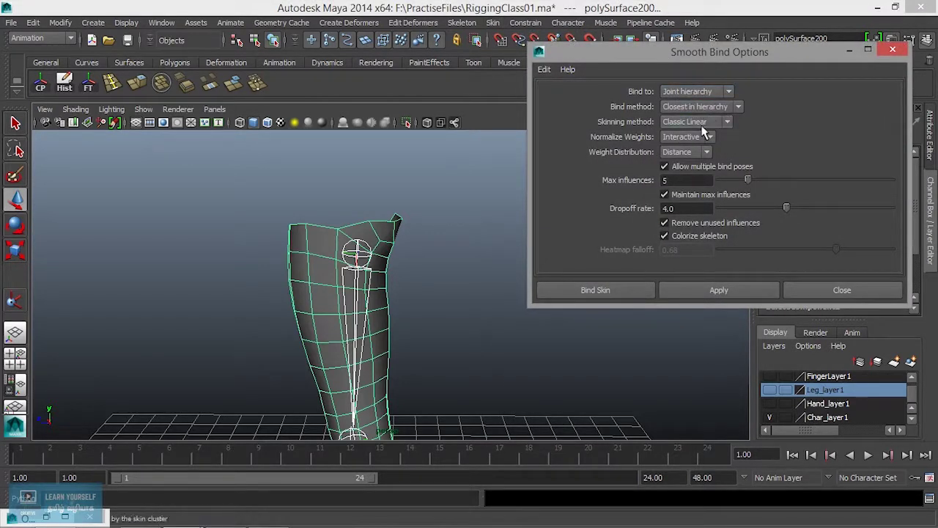
click(617, 292)
Step: Raise the ankle IK handle to test how the leg bends at the knee
scroll(623, 276, down, 5)
alt+middle_drag(514, 329, 532, 199)
alt+right_drag(444, 235, 561, 342)
alt+drag(449, 302, 413, 308)
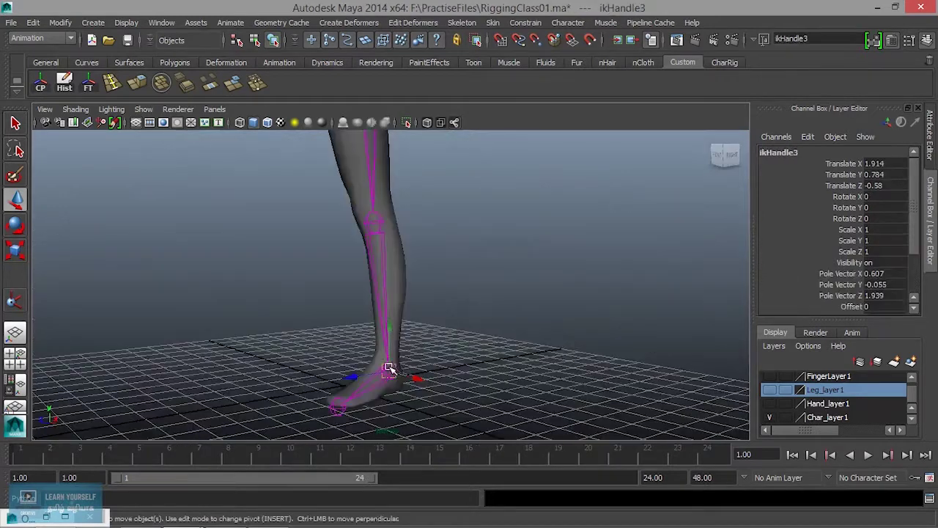
drag(387, 373, 365, 308)
alt+drag(408, 278, 315, 335)
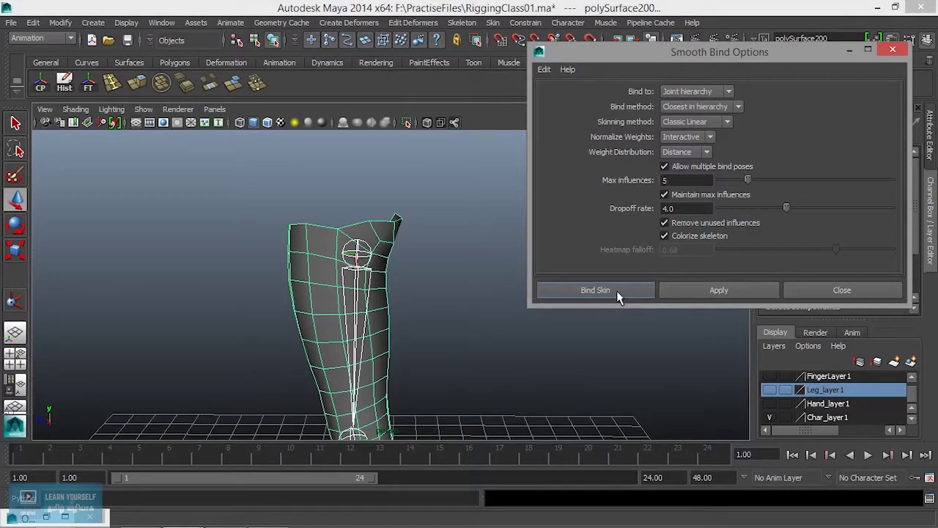
Step: Bind the leg mesh to the joints again and lift the ankle IK handle to check the bend
click(595, 290)
alt+drag(624, 279, 537, 322)
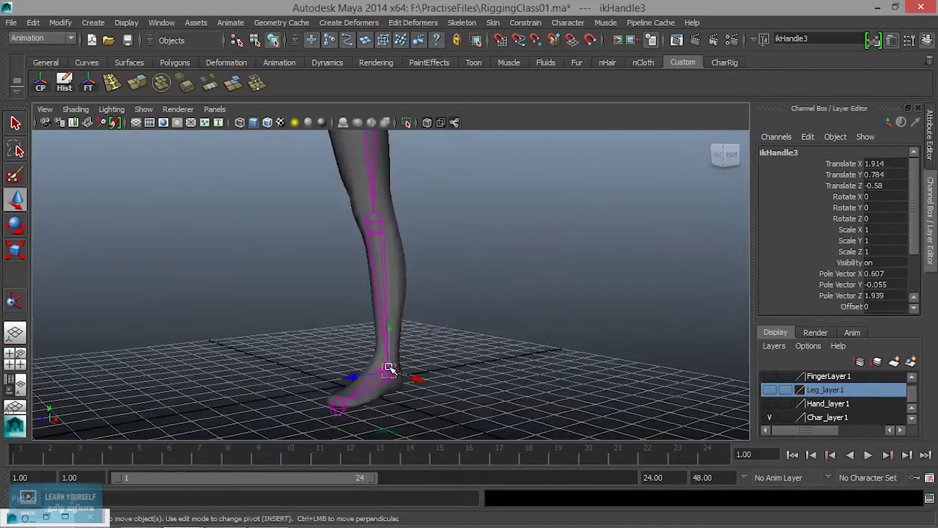
drag(388, 371, 365, 306)
alt+drag(437, 223, 429, 303)
Step: Undo the IK handle test, the skin binding and the joint moves until the original joint positions are restored
key(ctrl+z)
key(ctrl+z)
key(ctrl+z)
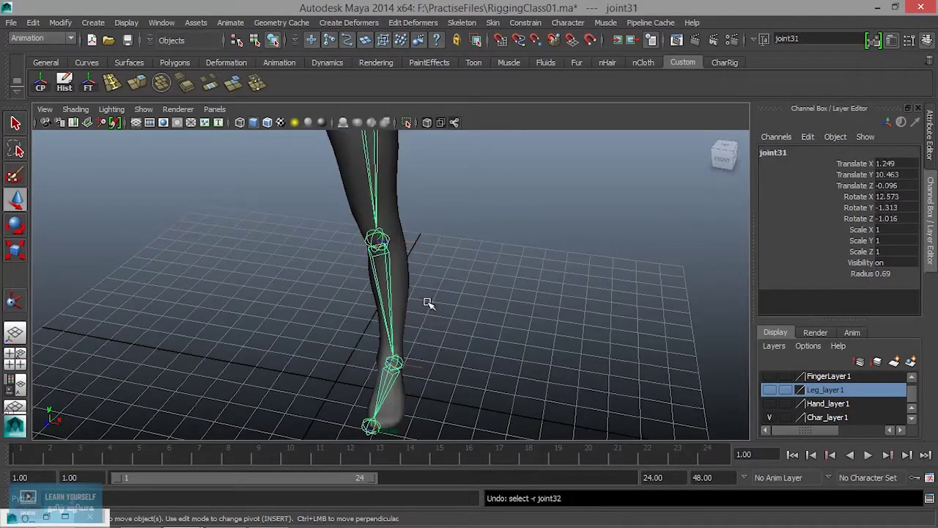
key(ctrl+z)
key(ctrl+z)
key(ctrl+z)
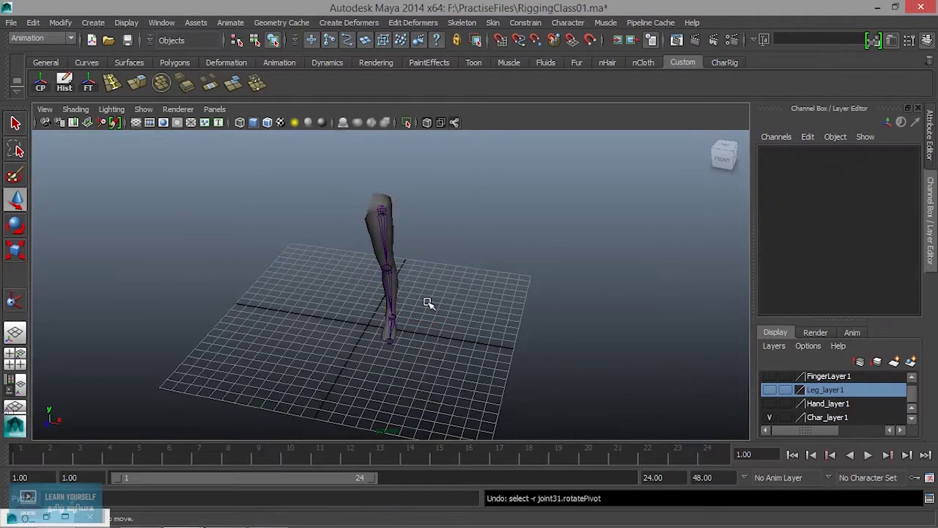
Step: Create an IK handle from the hip joint to the ankle joint, leaving the handle at its created position
scroll(428, 303, up, 5)
alt+drag(428, 303, 354, 249)
scroll(423, 272, up, 3)
click(461, 23)
click(464, 56)
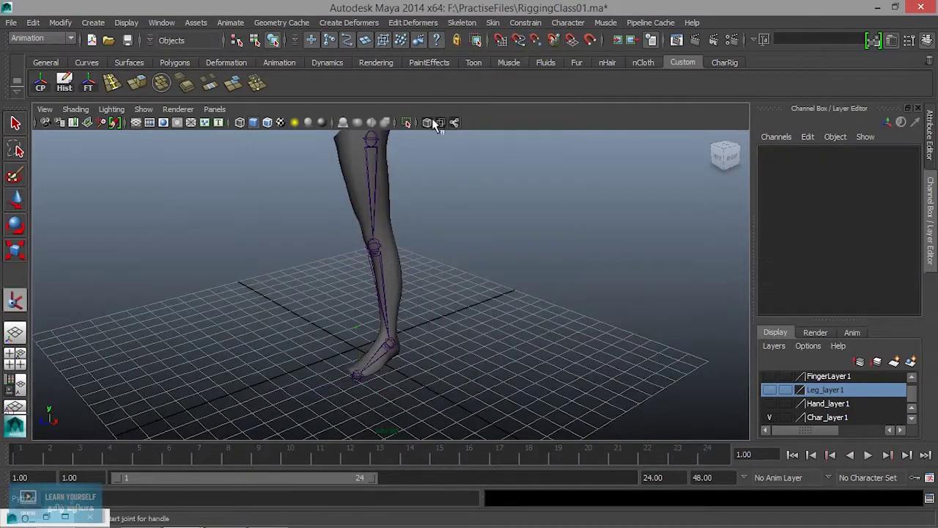
click(371, 139)
click(390, 345)
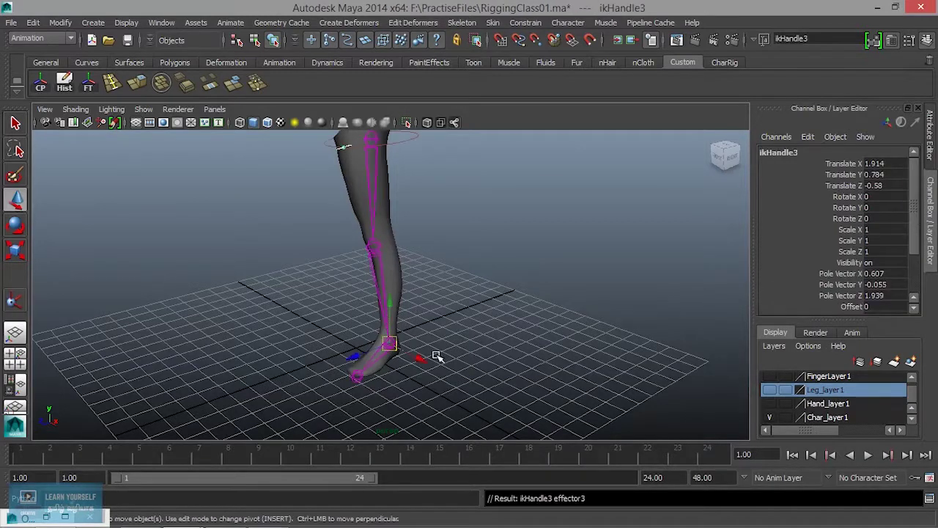
alt+drag(476, 309, 383, 310)
key(ctrl+z)
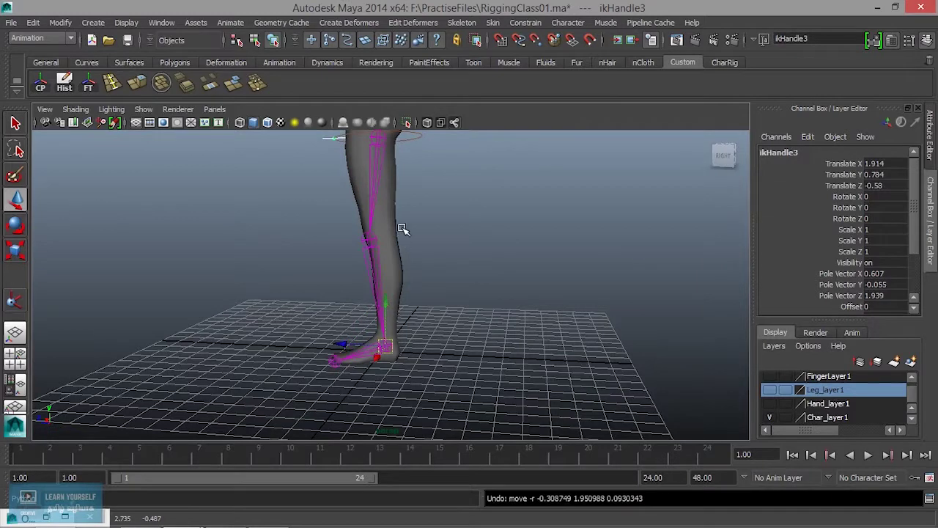
Step: Select the hip joint together with the leg mesh and apply Smooth Bind
alt+middle_drag(405, 230, 386, 318)
click(386, 205)
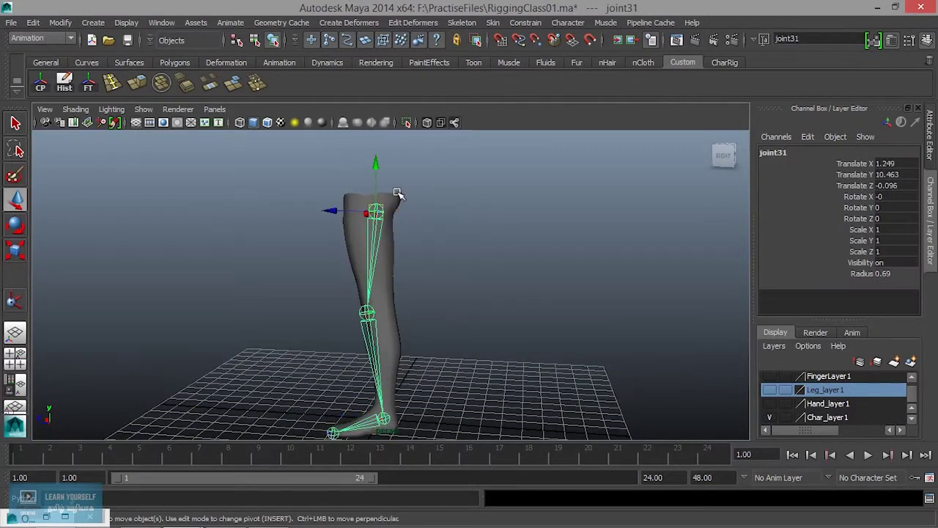
click(400, 198)
click(526, 22)
mouse_move(492, 23)
mouse_move(498, 45)
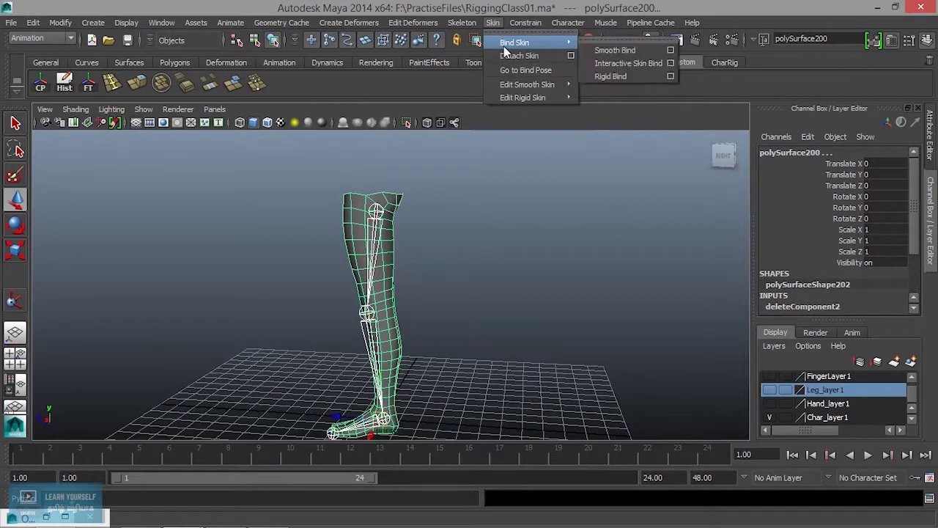
click(607, 50)
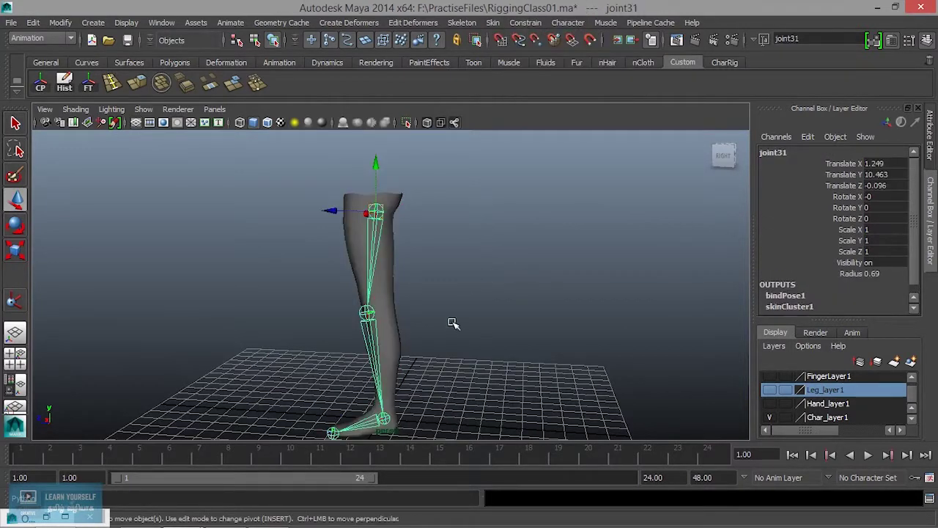
Step: Examine the bound leg and its joint chain around the knee from several angles
click(429, 367)
alt+drag(425, 401, 398, 269)
click(409, 365)
key(ctrl+z)
alt+right_drag(398, 272, 586, 274)
alt+drag(543, 270, 437, 261)
click(437, 261)
alt+right_drag(432, 274, 513, 274)
alt+drag(512, 274, 476, 246)
scroll(475, 238, down, 4)
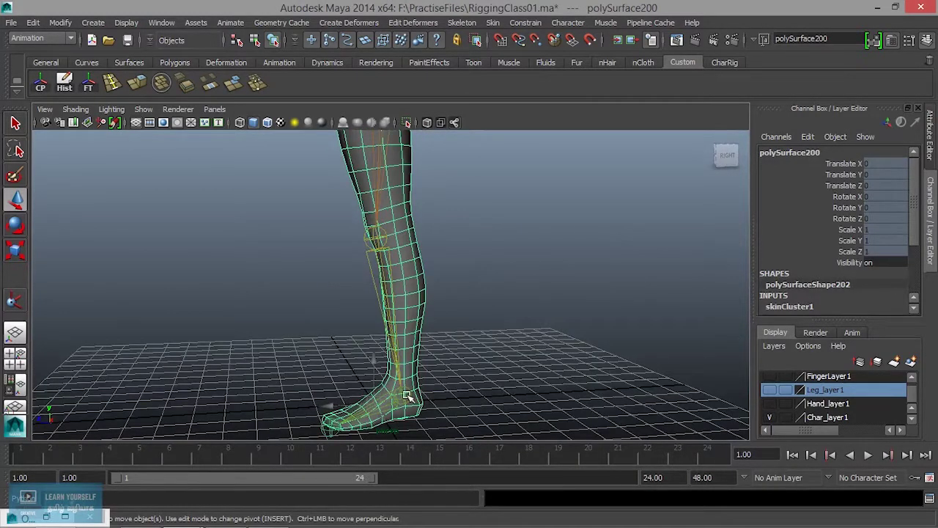
Step: Raise the ankle IK handle to about 4.128 in Translate Y to test the bound leg, and undo the move
click(402, 396)
click(452, 427)
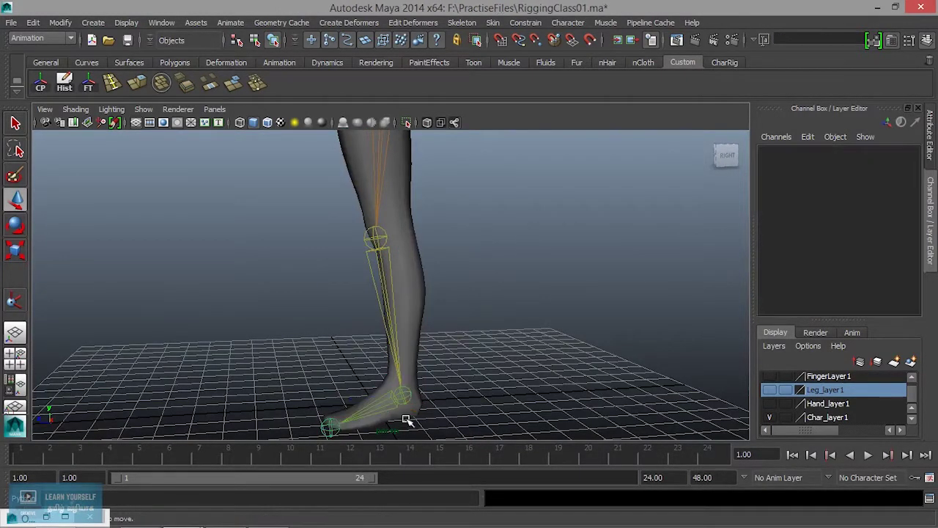
click(411, 421)
drag(411, 414, 409, 293)
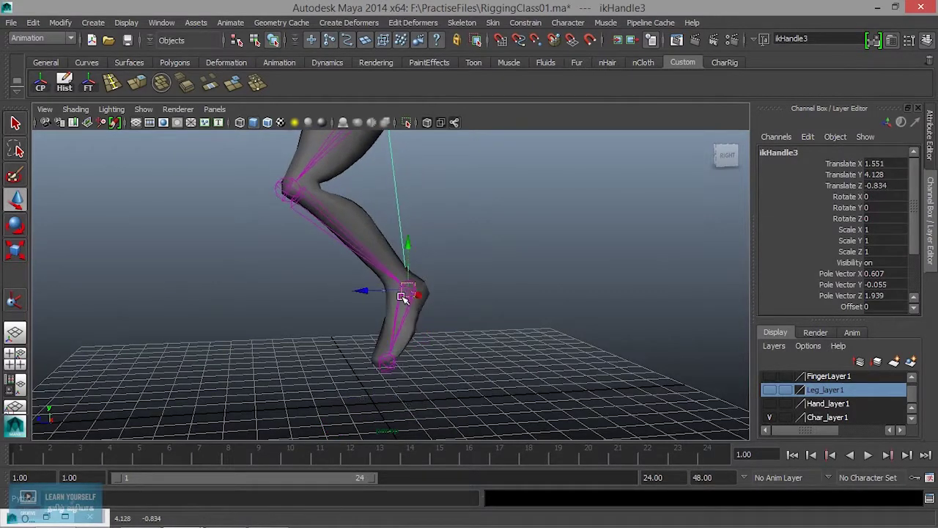
key(ctrl+z)
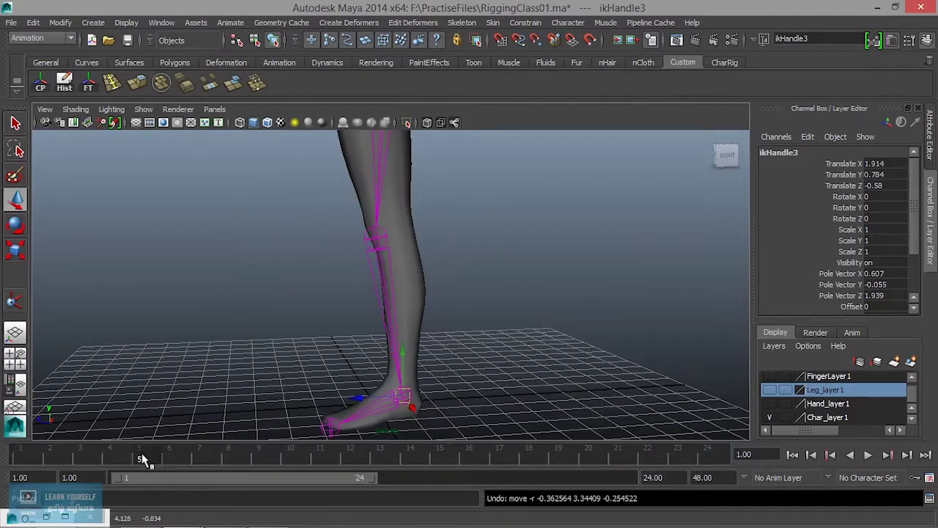
Step: Key the ankle IK handle at frame 1, and key it raised to about 5.54 in Translate Y at frame 10
key(s)
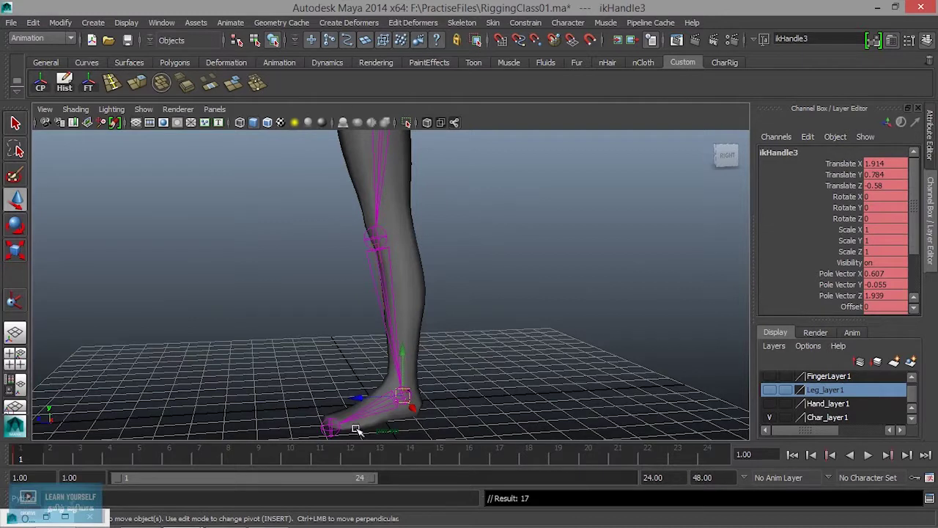
drag(22, 461, 290, 461)
drag(403, 395, 394, 268)
key(s)
Step: Play back the knee-bend animation and set the current time to frame 6
key(alt+v)
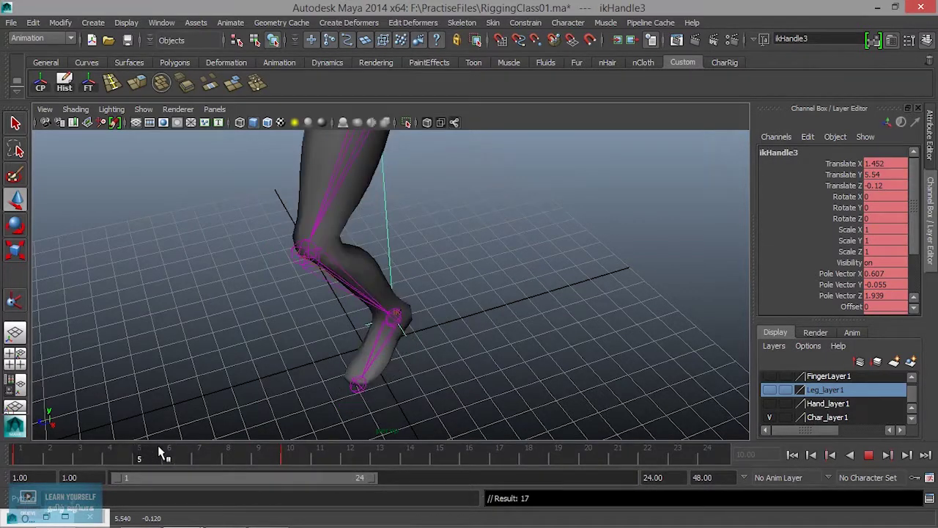
click(187, 452)
alt+drag(352, 315, 381, 333)
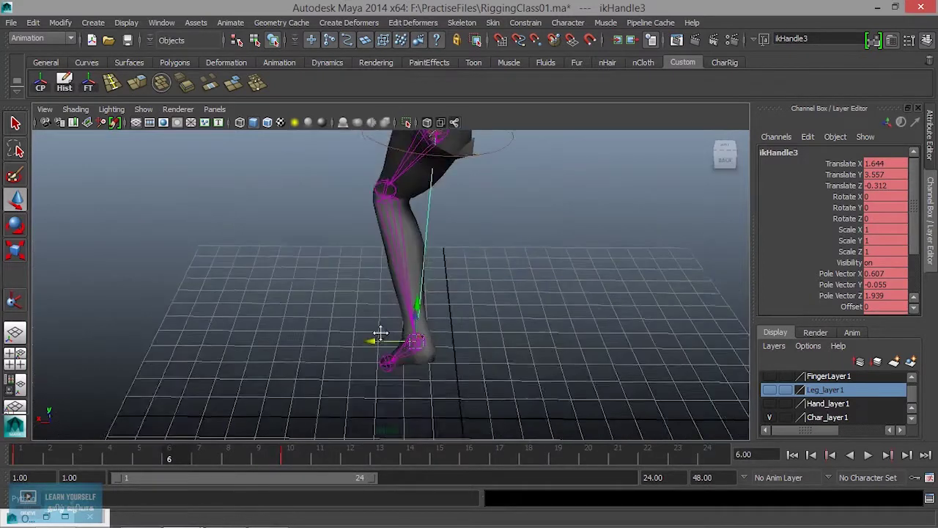
Step: Try switching the leg mesh to component mode at the bent knee, and undo it
alt+middle_drag(381, 333, 440, 381)
alt+right_drag(439, 381, 511, 256)
alt+drag(511, 256, 522, 251)
click(522, 251)
right_drag(522, 252, 463, 200)
alt+drag(483, 250, 568, 245)
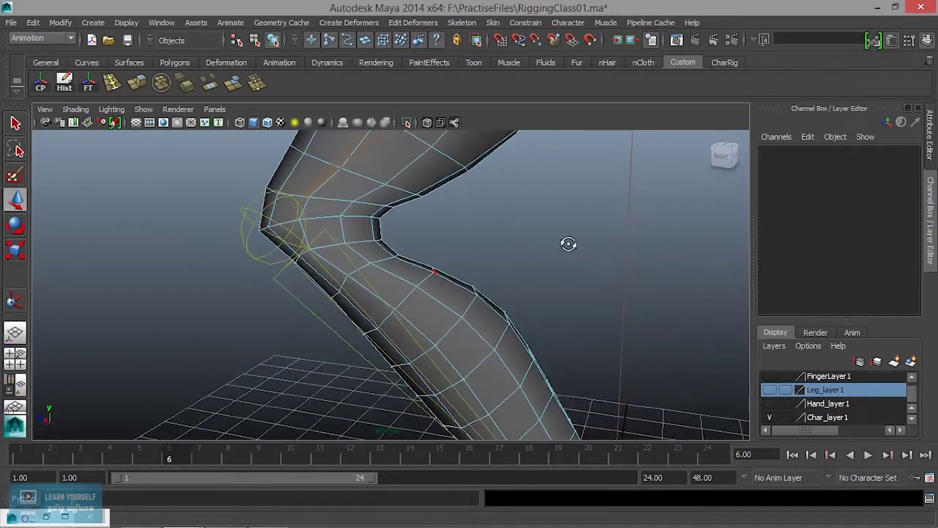
key(z)
key(z)
Step: Select the leg mesh and switch it to vertex mode around the back of the knee
click(425, 280)
alt+drag(426, 282, 452, 285)
alt+middle_drag(491, 296, 370, 293)
alt+right_drag(370, 293, 440, 308)
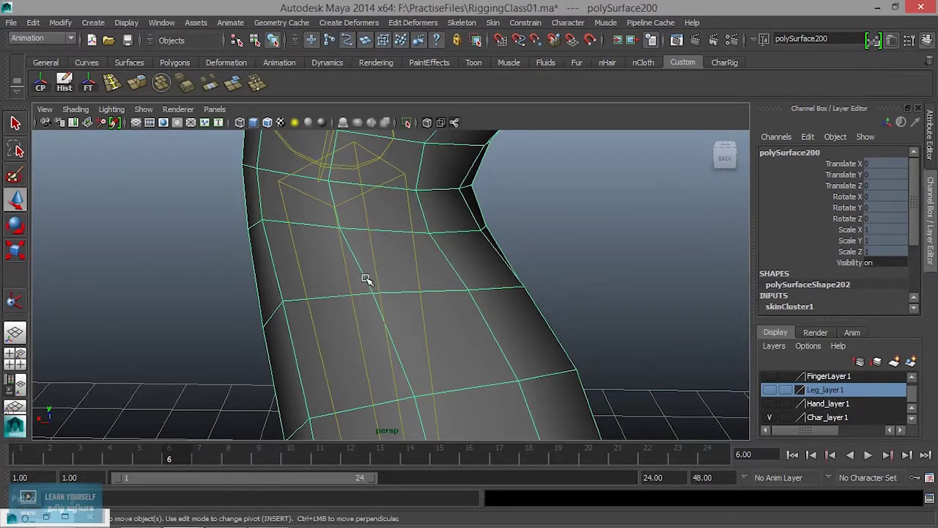
alt+drag(378, 261, 398, 272)
right_drag(378, 199, 332, 209)
alt+drag(337, 212, 364, 254)
right_drag(367, 198, 319, 199)
alt+drag(334, 213, 293, 223)
Step: Select the calf vertices just below the knee, deselecting the extra ones lower on the leg
drag(272, 223, 513, 377)
alt+drag(545, 340, 579, 257)
alt+drag(510, 319, 429, 248)
alt+middle_drag(274, 239, 391, 300)
alt+drag(391, 300, 423, 297)
alt+middle_drag(422, 297, 274, 193)
ctrl+drag(393, 176, 543, 373)
alt+drag(560, 304, 598, 402)
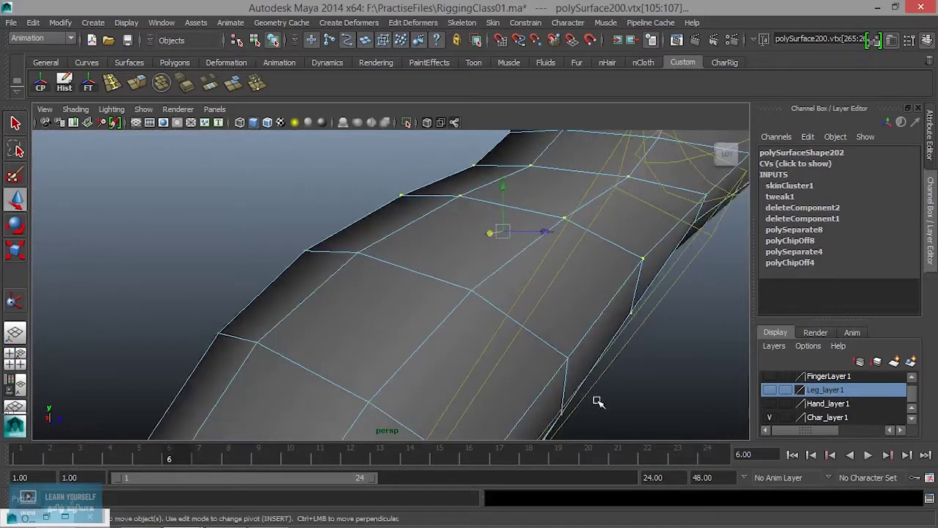
Step: Reselect the leg mesh's vertices around the upper calf behind the bent knee, removing the stray ones farther down the leg
alt+drag(379, 282, 405, 227)
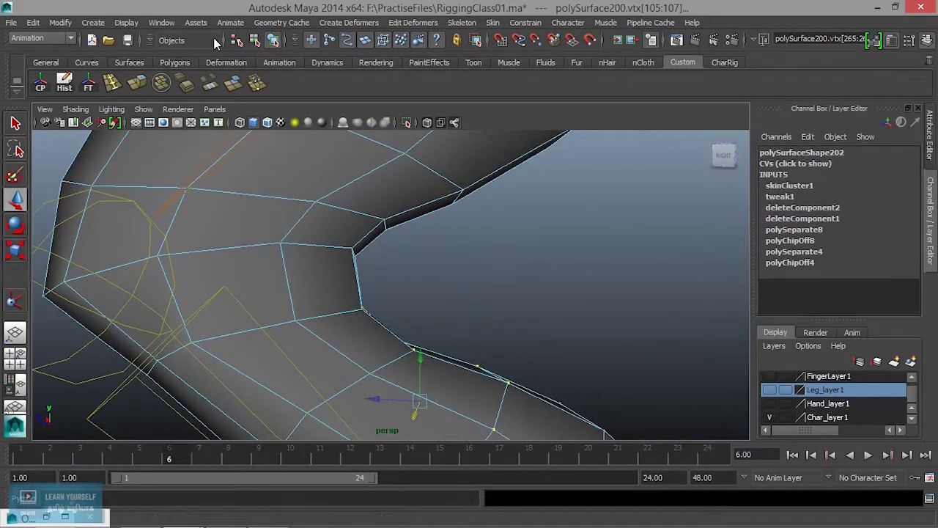
right_drag(368, 199, 327, 198)
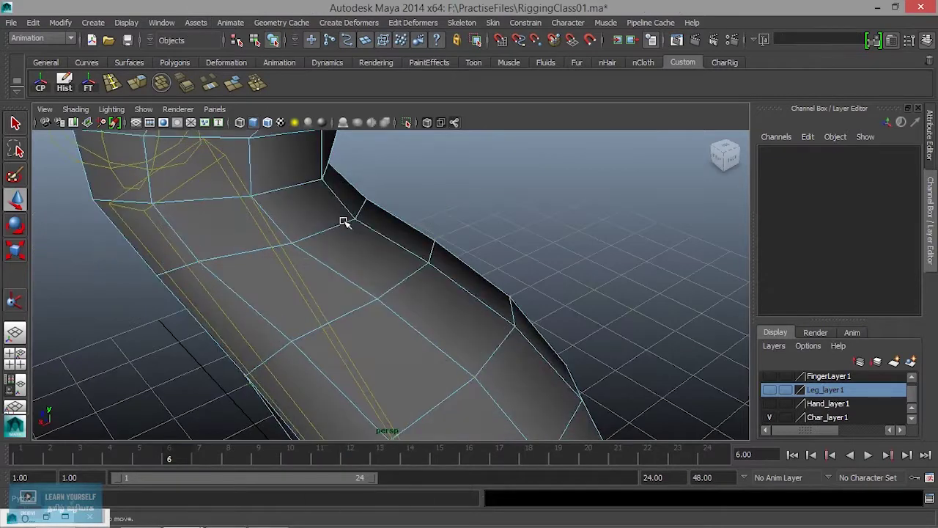
alt+drag(344, 222, 273, 224)
drag(272, 223, 382, 315)
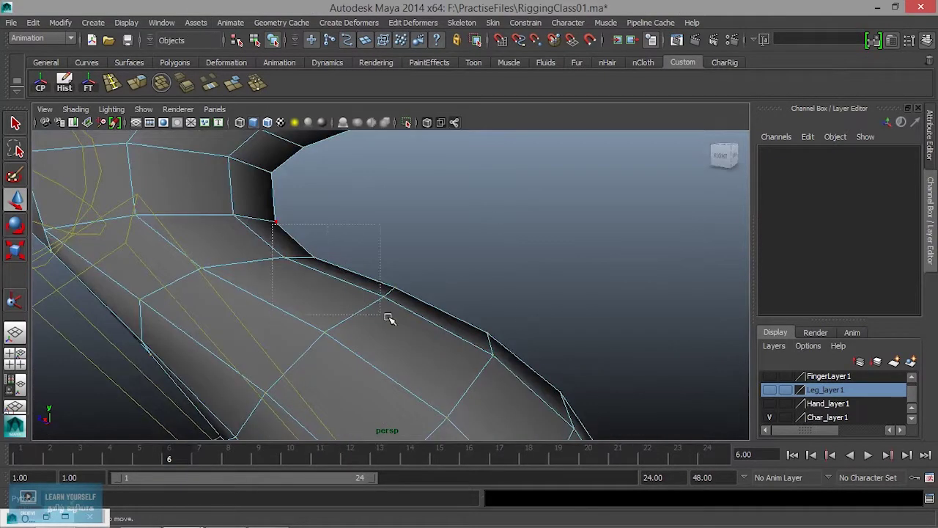
drag(514, 381, 479, 314)
alt+middle_drag(362, 289, 208, 156)
ctrl+drag(398, 193, 544, 384)
alt+drag(561, 305, 292, 295)
ctrl+drag(551, 341, 579, 392)
alt+drag(381, 283, 401, 225)
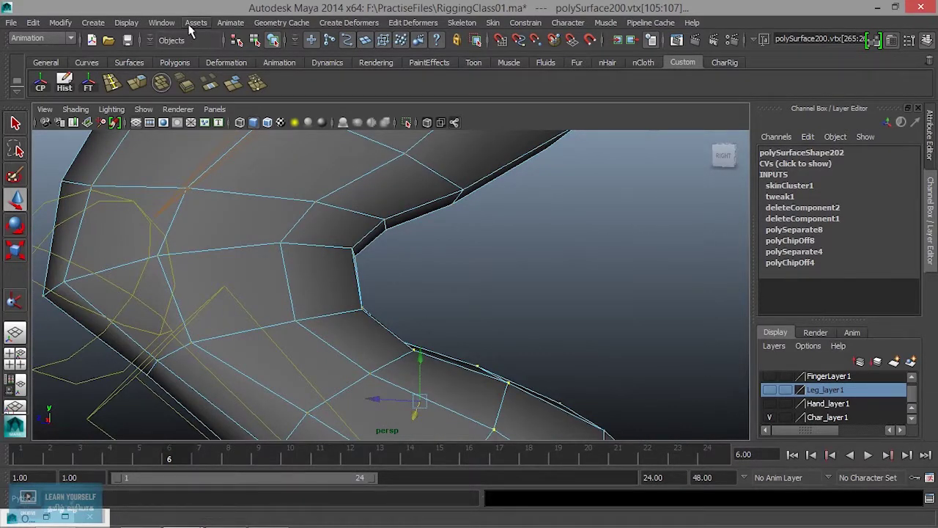
Step: Open the Component Editor, enlarge its window, and show the Smooth Skins weights of the selected calf vertices
click(163, 23)
mouse_move(173, 44)
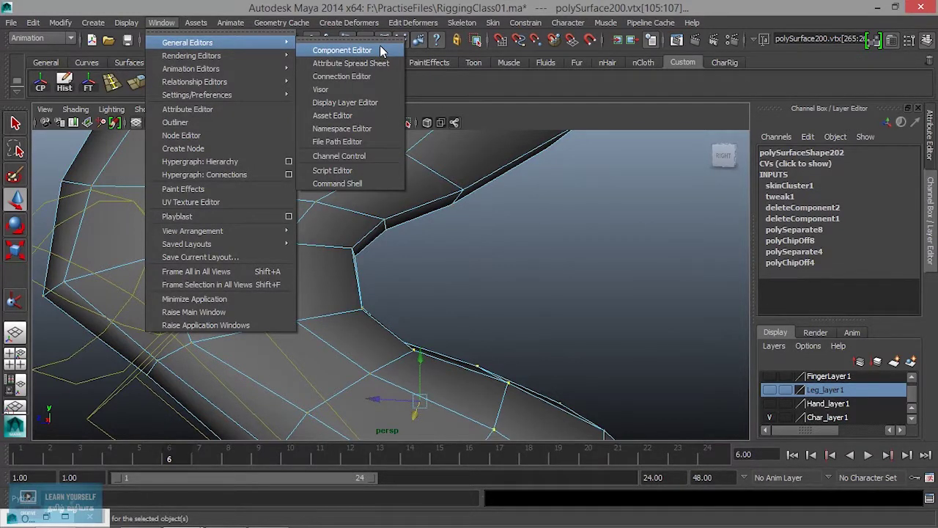
click(342, 50)
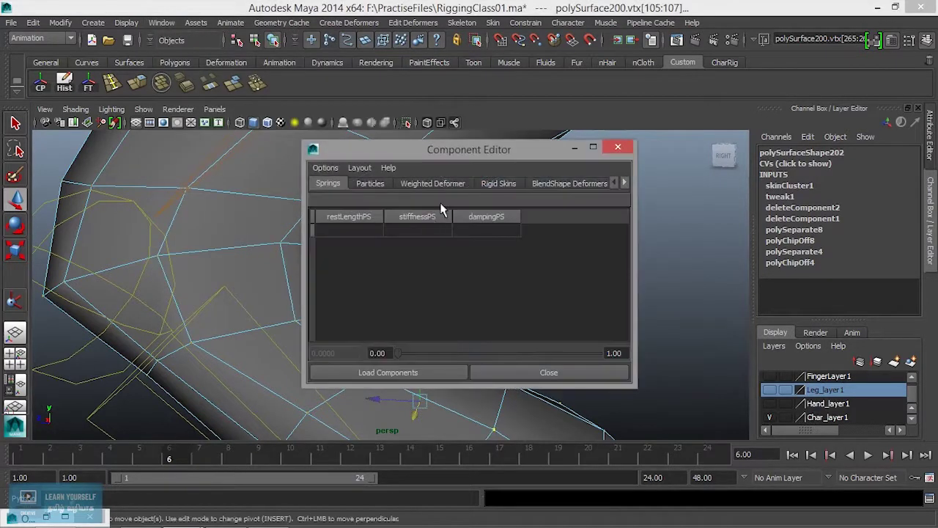
drag(448, 143, 282, 46)
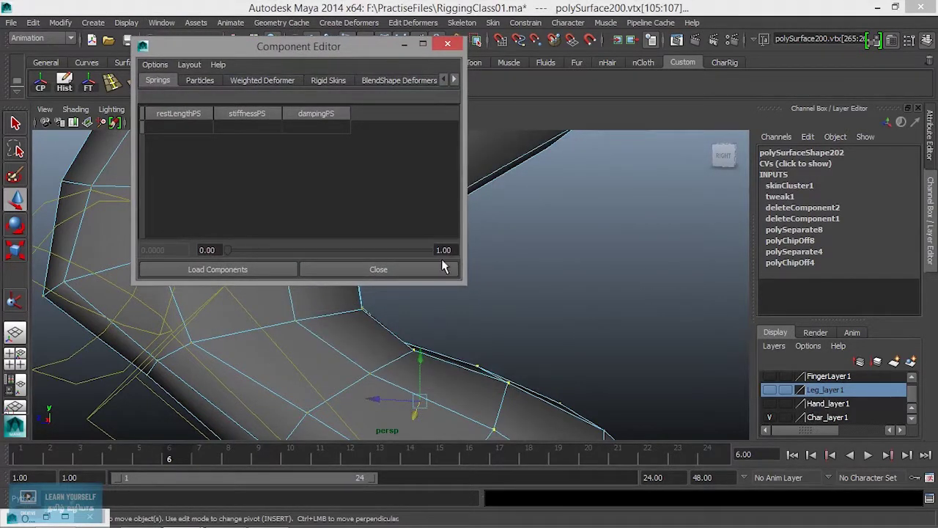
drag(466, 284, 769, 416)
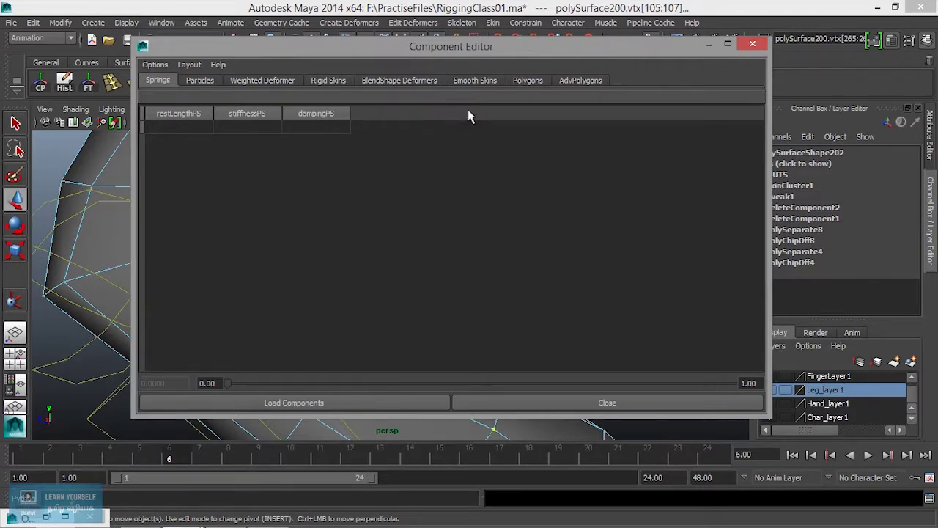
click(327, 82)
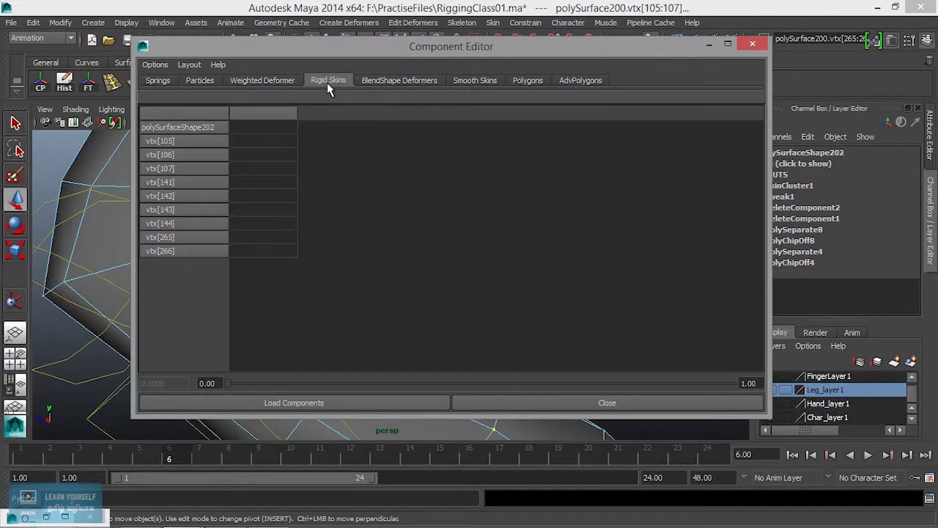
click(486, 82)
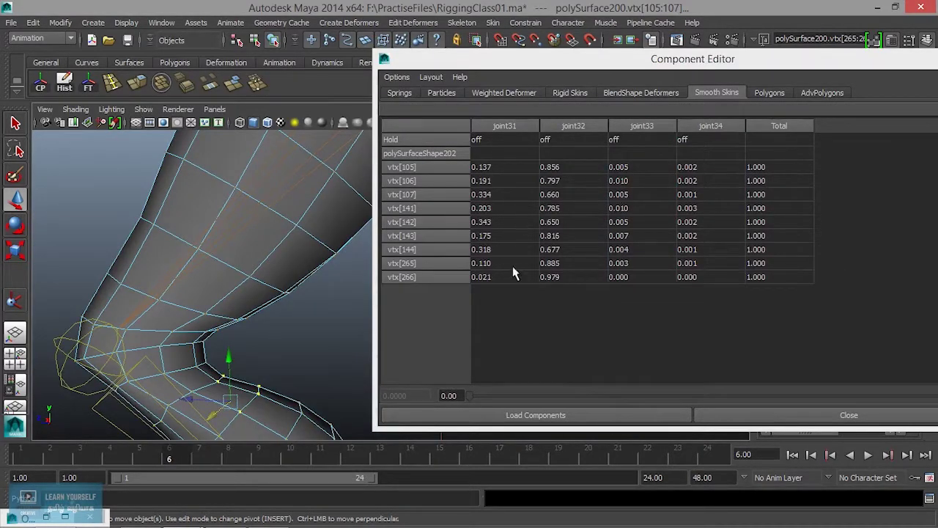
Step: Examine the selected calf vertices from several sides, then check the joint weights of the single vertex vtx[106] below the knee
alt+drag(170, 370, 173, 263)
alt+drag(353, 359, 244, 254)
alt+drag(226, 320, 288, 418)
alt+middle_drag(190, 246, 239, 281)
alt+right_drag(239, 281, 278, 301)
alt+middle_drag(126, 279, 219, 299)
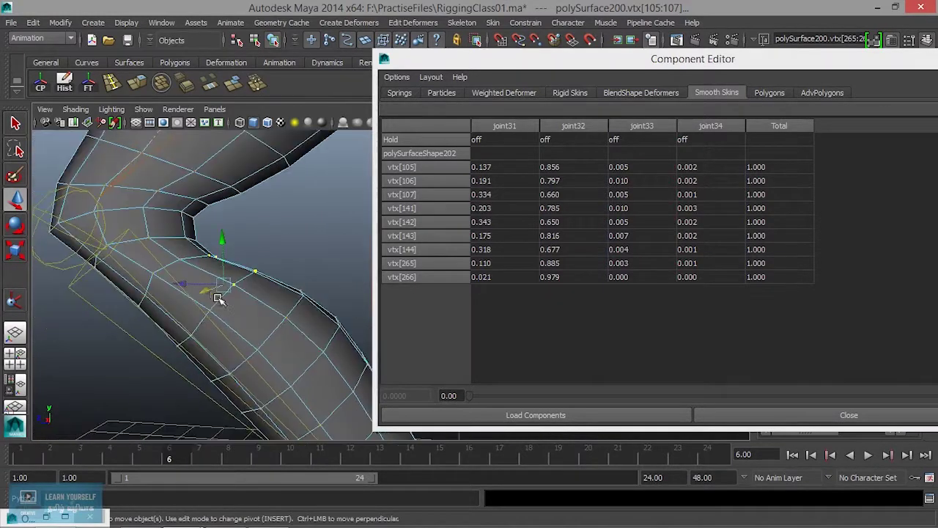
alt+drag(241, 287, 200, 271)
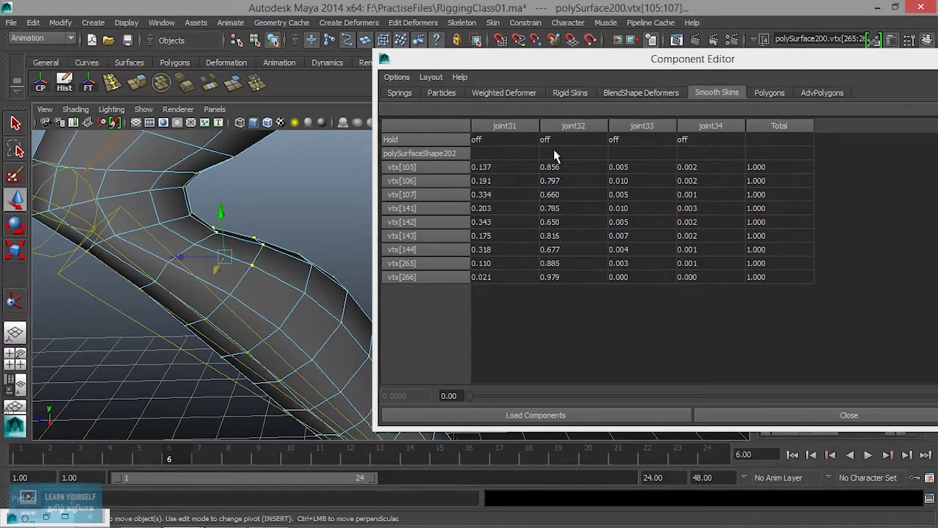
alt+right_drag(244, 259, 303, 264)
alt+drag(337, 257, 301, 262)
alt+middle_drag(271, 241, 285, 232)
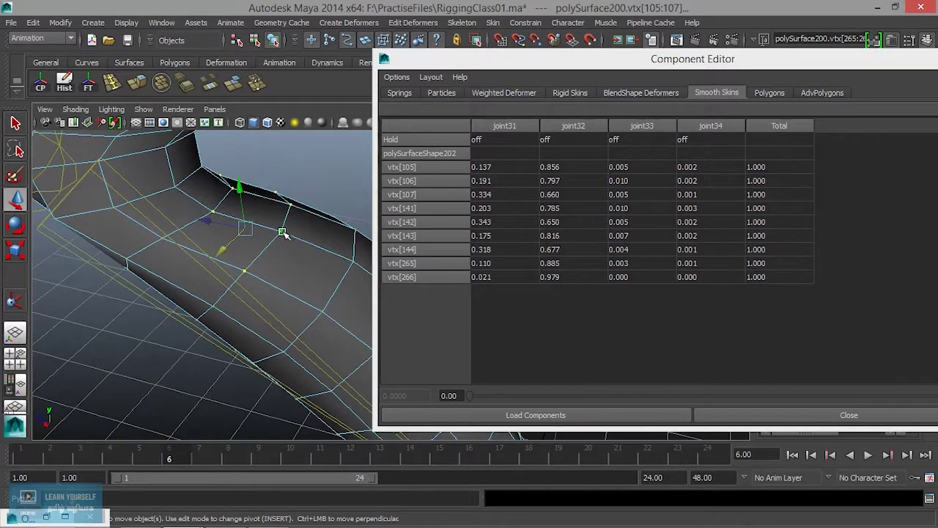
click(283, 232)
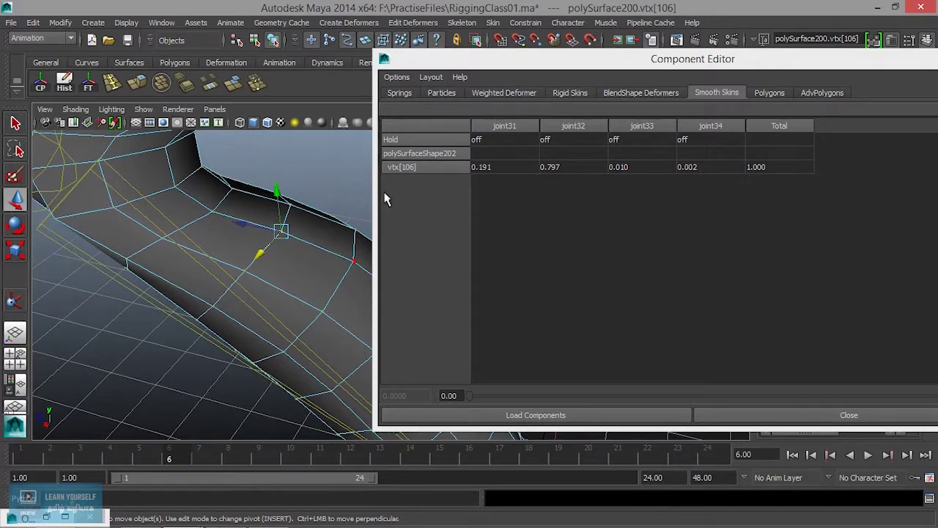
scroll(301, 211, down, 2)
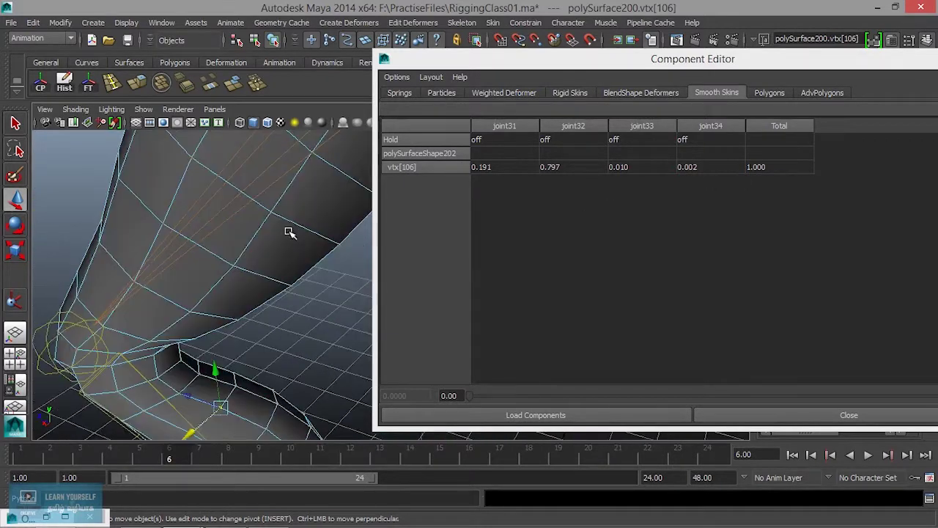
Step: Select vertex vtx[44] at the back of the thigh and compare its joint weights with the knee, ankle and foot joints
click(339, 244)
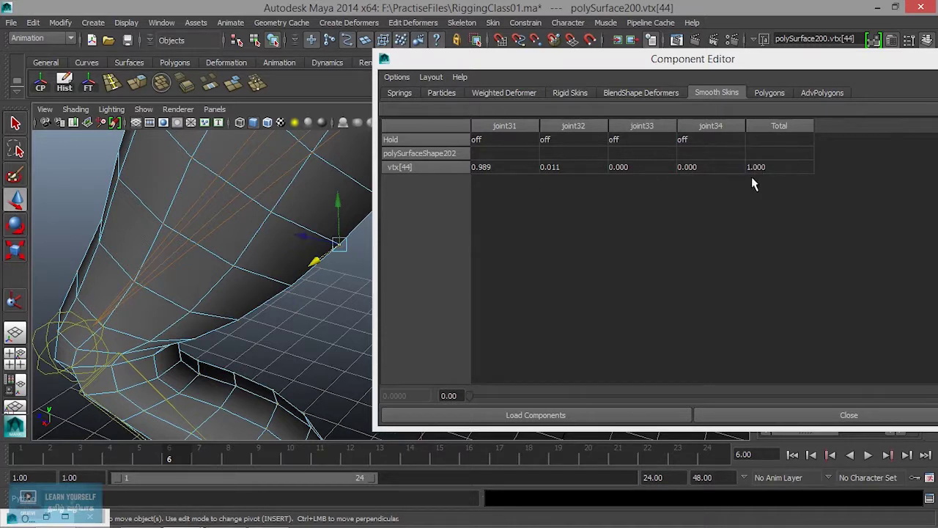
scroll(268, 268, down, 2)
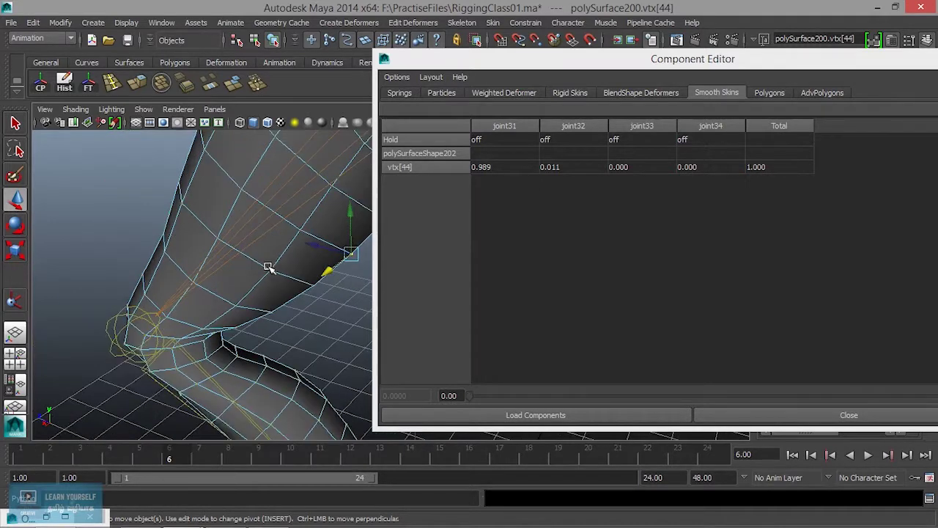
alt+middle_drag(334, 297, 254, 255)
alt+drag(253, 254, 239, 231)
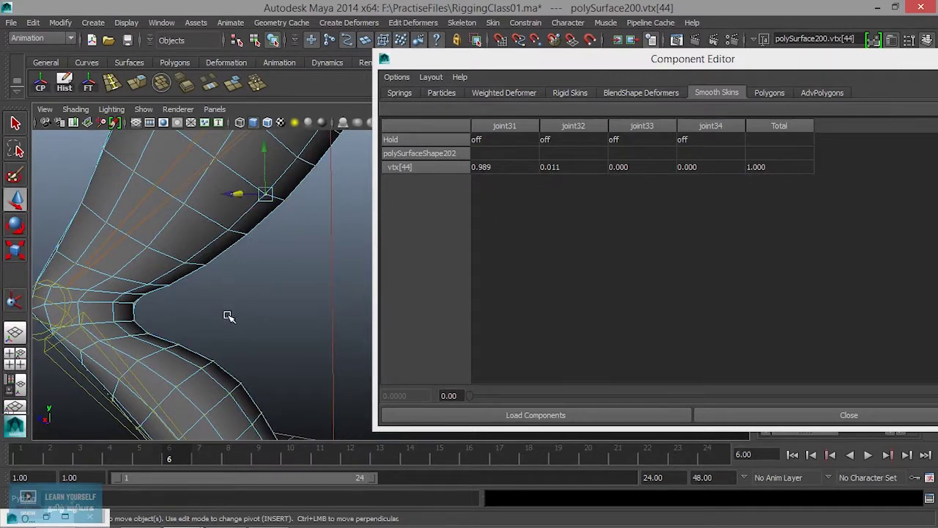
alt+drag(233, 293, 246, 339)
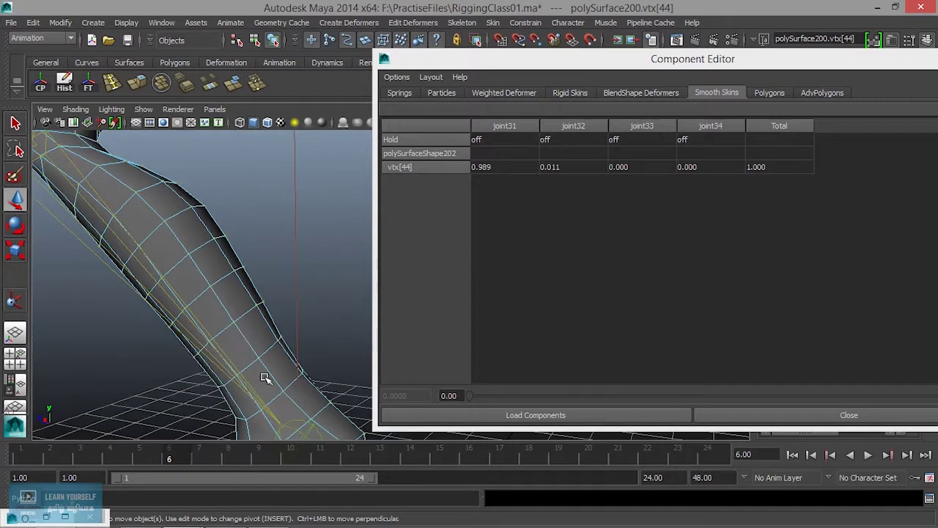
alt+drag(266, 377, 256, 293)
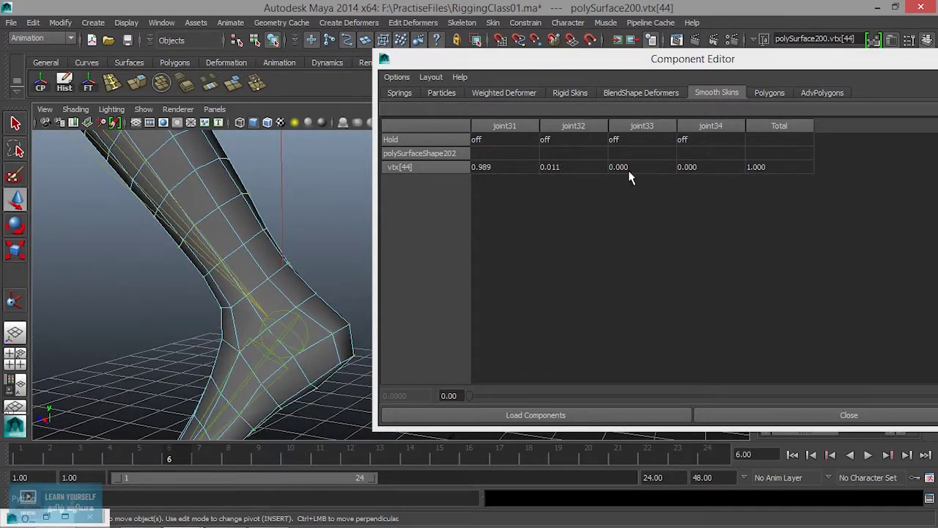
alt+drag(184, 372, 192, 324)
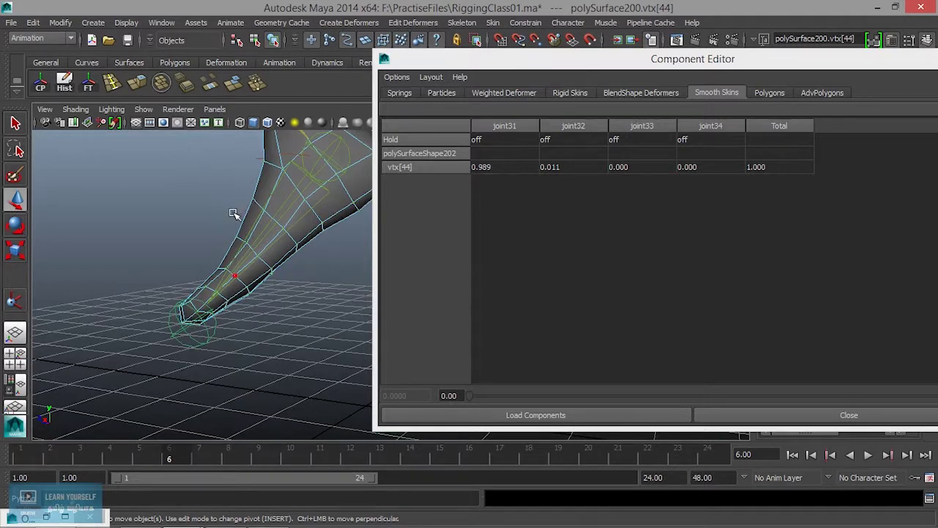
alt+middle_drag(235, 214, 187, 424)
alt+middle_drag(227, 180, 142, 354)
alt+drag(149, 354, 157, 252)
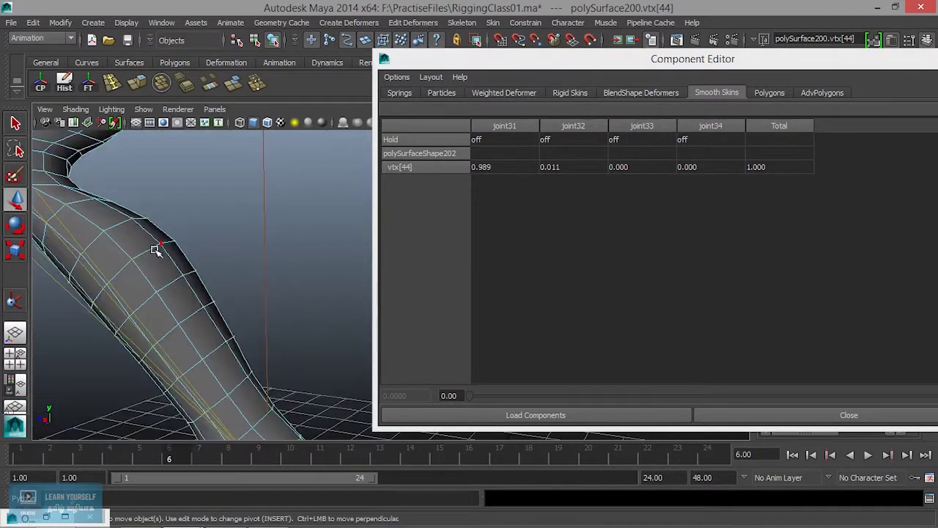
Step: Select vertex vtx[127] at the back of the calf and examine how the thigh, knee and ankle joints influence it
click(159, 244)
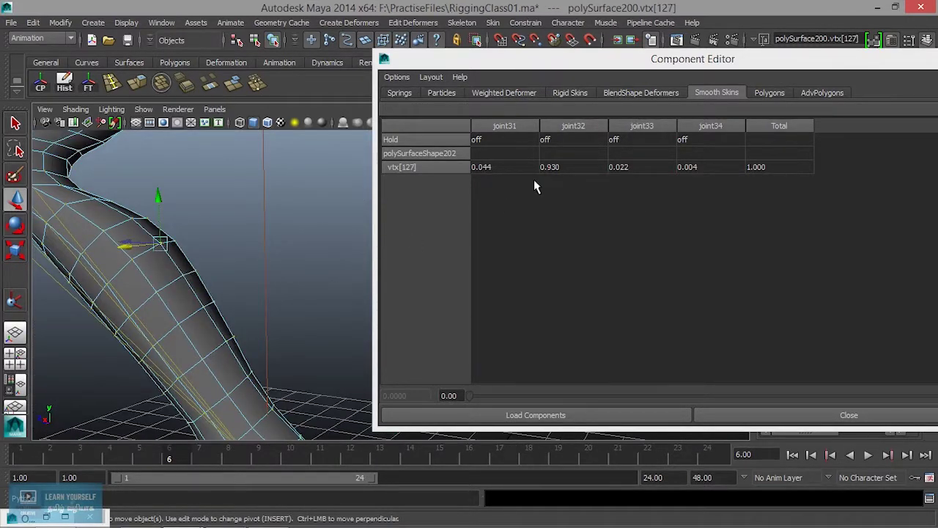
alt+drag(130, 209, 183, 306)
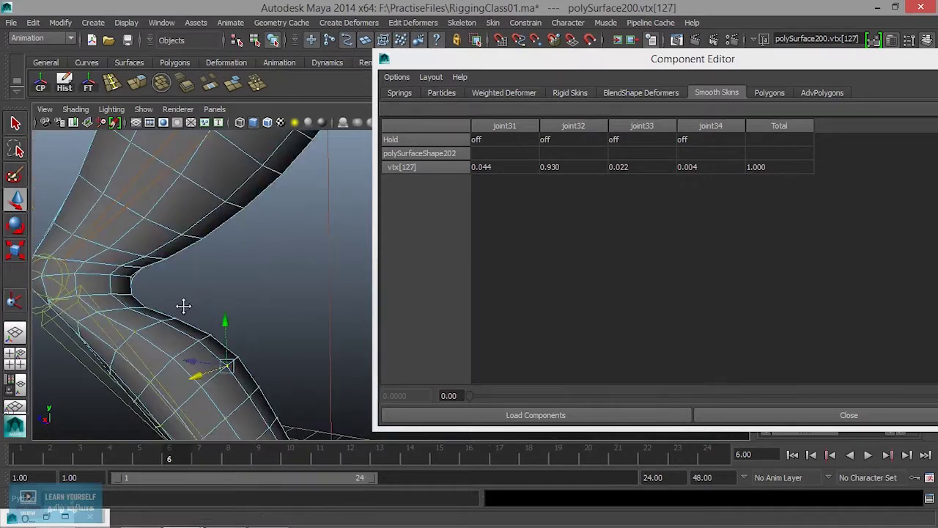
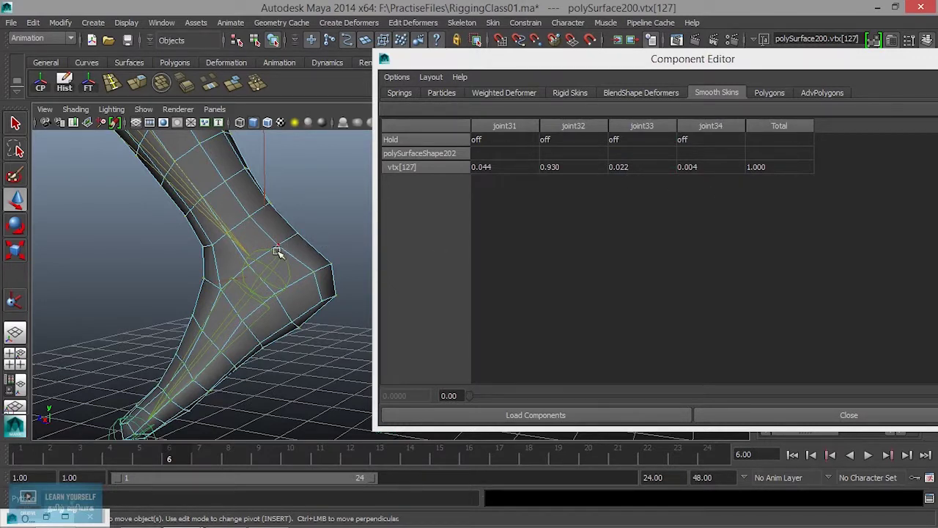
scroll(240, 280, down, 5)
alt+middle_drag(254, 242, 216, 397)
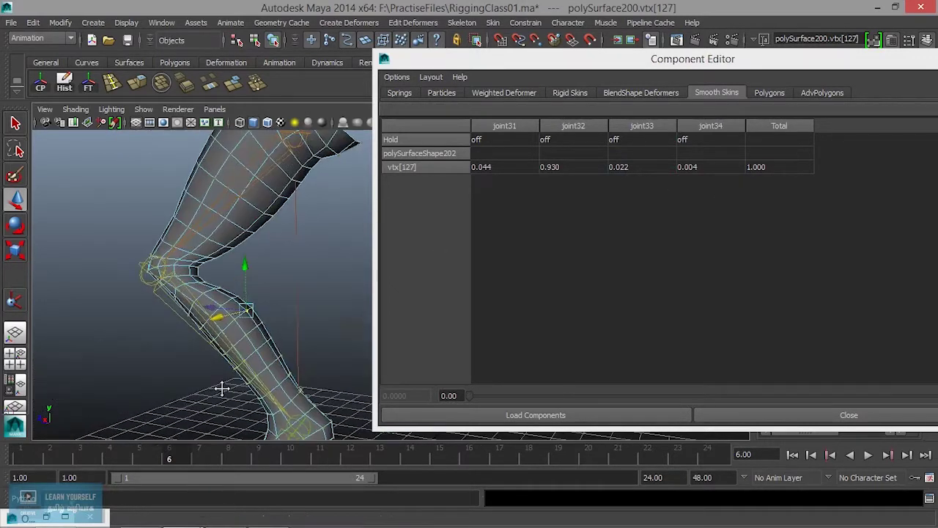
alt+right_drag(216, 398, 413, 230)
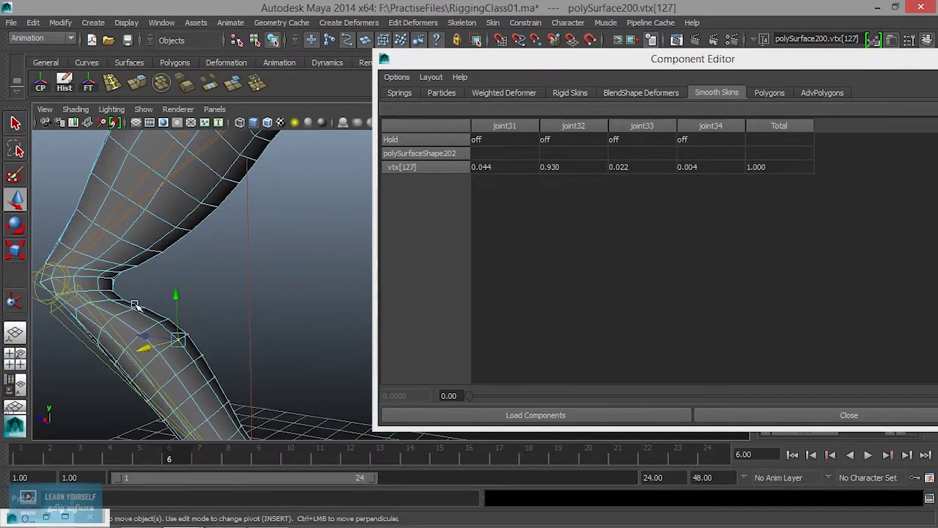
alt+drag(114, 317, 205, 320)
alt+middle_drag(206, 321, 190, 196)
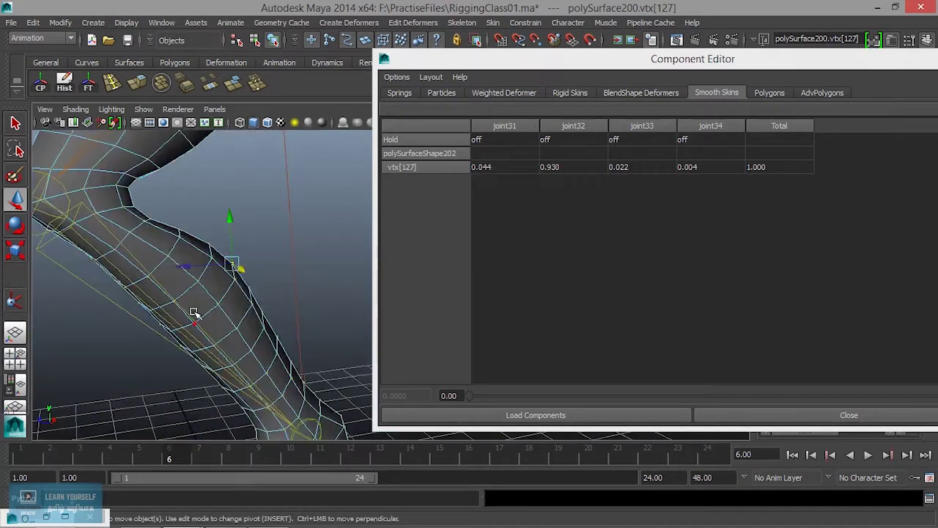
alt+drag(117, 265, 126, 247)
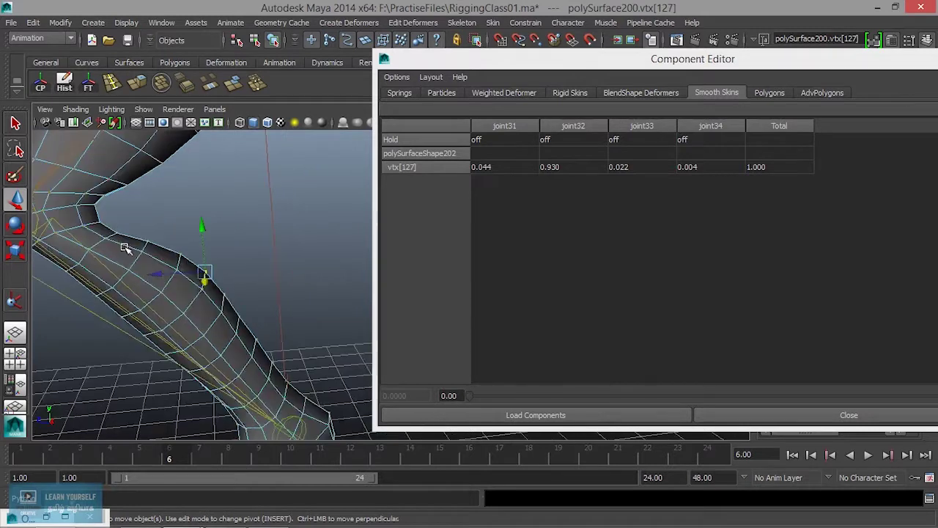
Step: Select the group of calf vertices just below the bent knee, leaving out vtx[266]
alt+middle_drag(153, 266, 239, 304)
alt+right_drag(238, 303, 293, 315)
mouse_move(293, 315)
alt+middle_down()
mouse_move(367, 312)
mouse_move(251, 280)
alt+middle_up()
alt+right_drag(192, 277, 221, 298)
alt+middle_drag(221, 297, 280, 316)
mouse_move(160, 241)
mouse_down()
mouse_move(238, 300)
mouse_move(151, 316)
mouse_move(211, 300)
mouse_move(55, 308)
mouse_move(156, 316)
mouse_up()
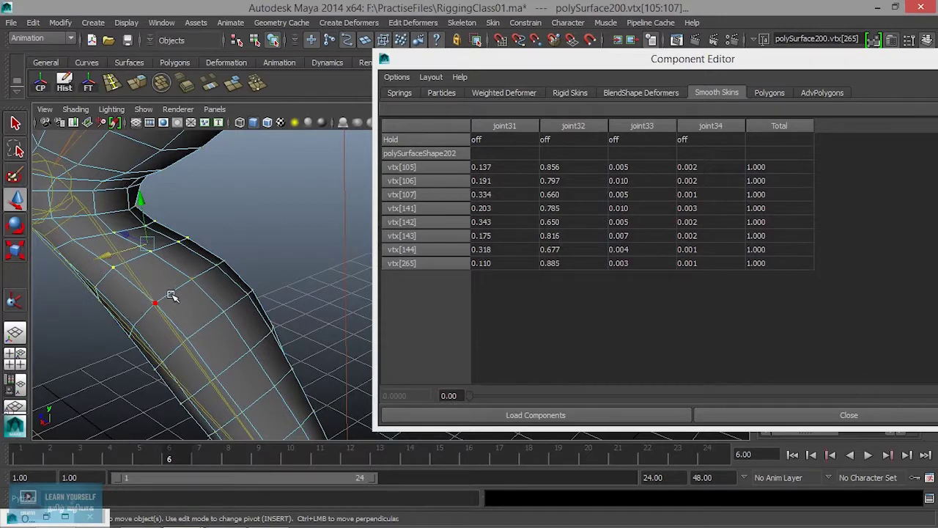
alt+drag(186, 322, 201, 308)
Step: Try setting the joint32 weight of all the selected calf vertices to 1 and check the deformation behind the knee
drag(569, 167, 570, 273)
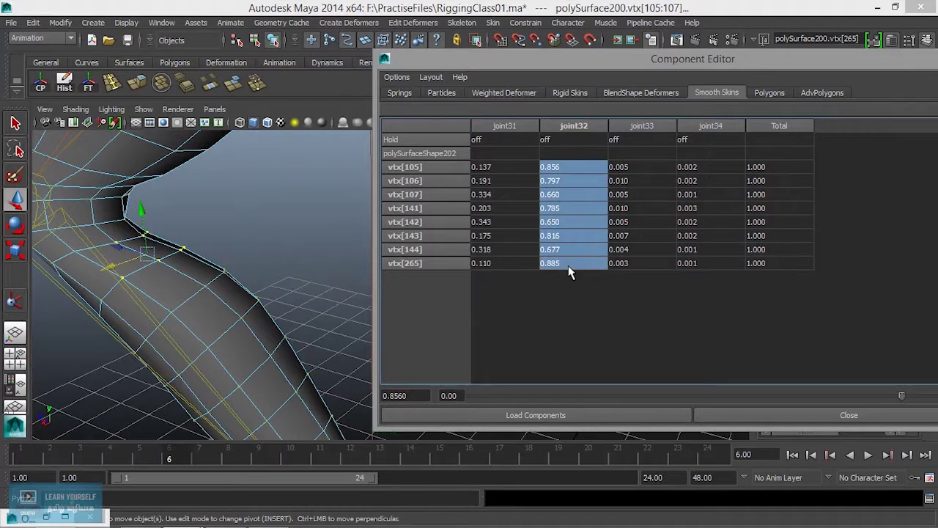
click(569, 267)
text(1)
key(Return)
alt+drag(209, 293, 262, 291)
alt+drag(151, 309, 255, 284)
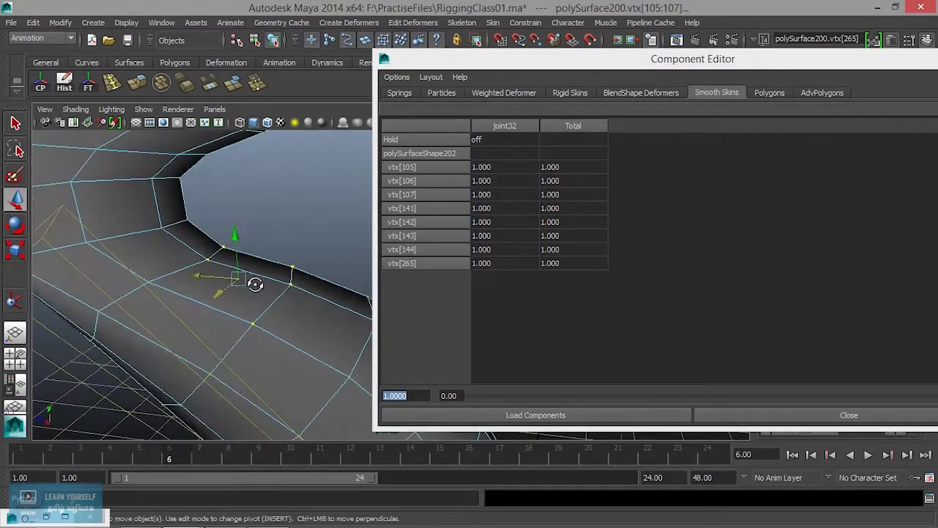
Step: Add vertices vtx[80], vtx[81] and vtx[84] to the calf selection and set the joint32 weight of all selected vertices to 1
shift+drag(151, 210, 136, 257)
drag(550, 168, 566, 305)
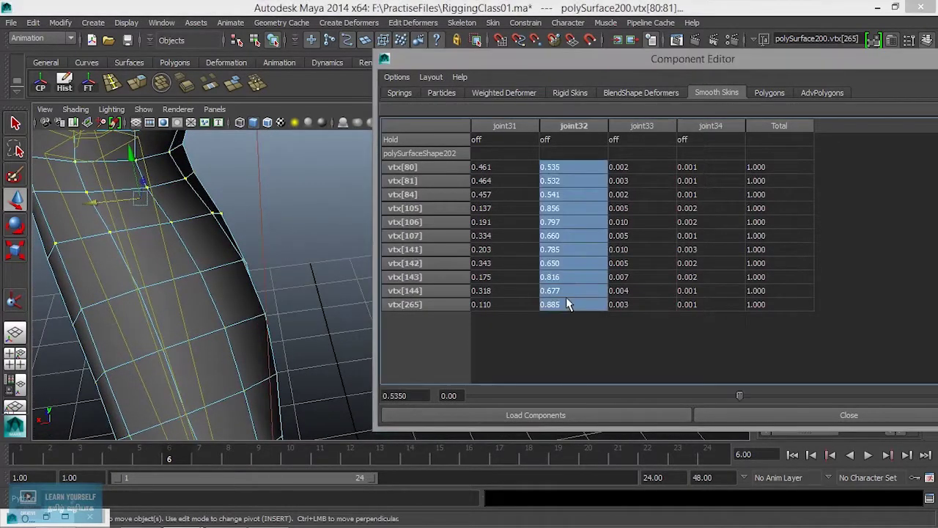
double_click(566, 298)
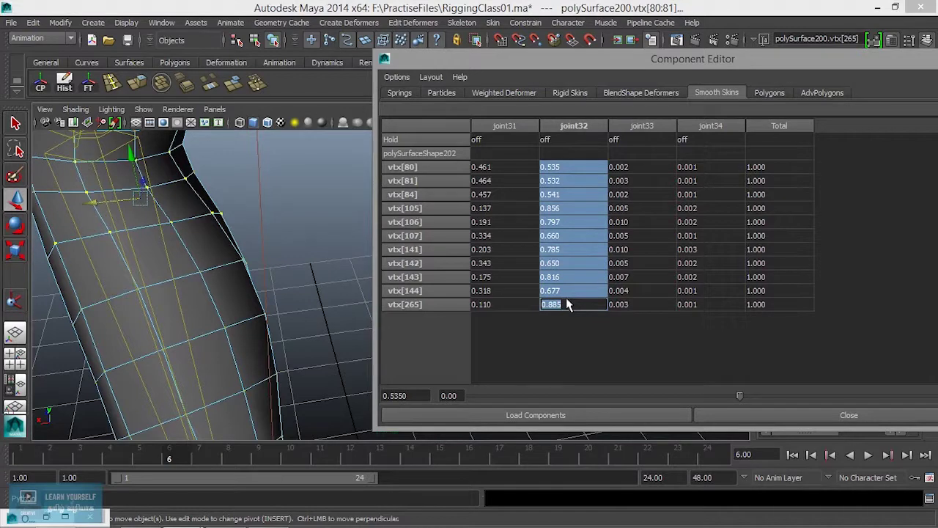
text(1)
key(Return)
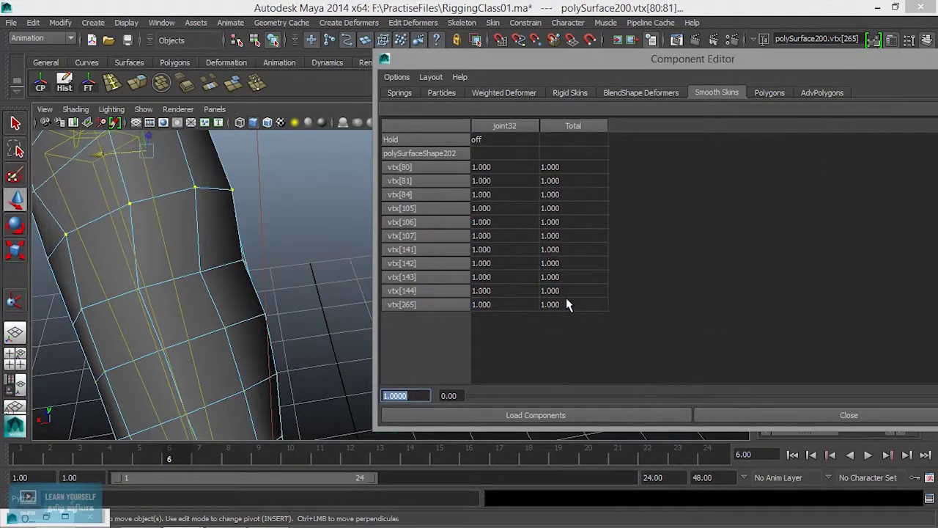
Step: Examine the weighted vertices behind the bent knee and minimize the Component Editor to free the view of the leg
scroll(169, 281, down, 4)
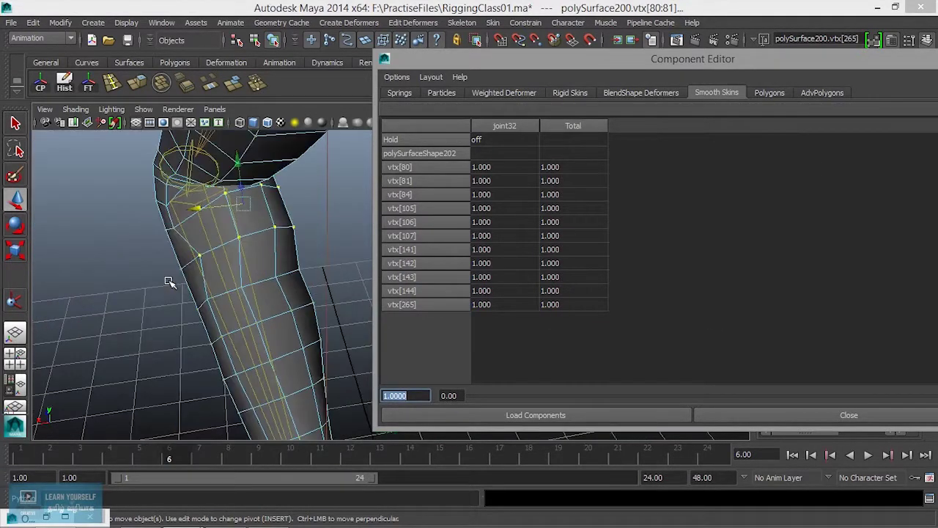
alt+drag(170, 285, 195, 253)
scroll(219, 274, up, 3)
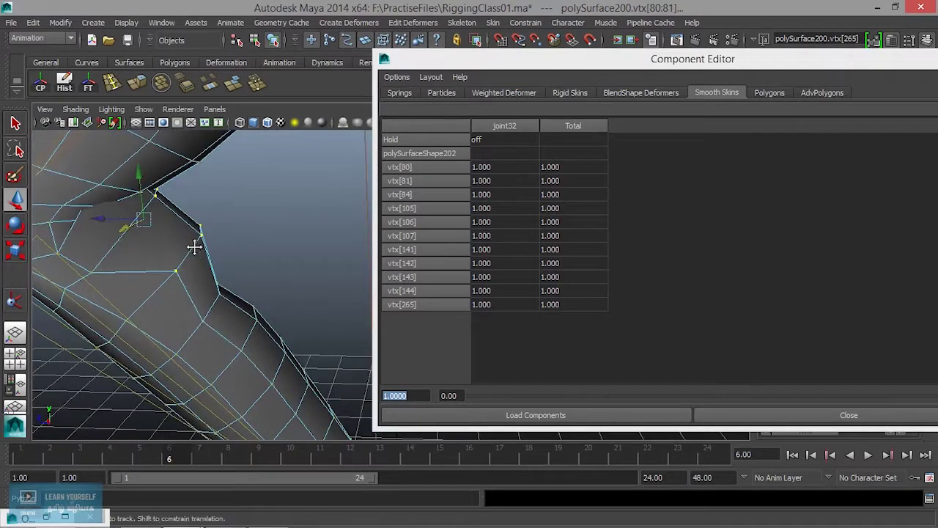
alt+middle_drag(195, 244, 228, 289)
mouse_move(168, 272)
alt+mouse_down()
mouse_move(201, 279)
mouse_move(163, 273)
alt+mouse_up()
drag(809, 60, 663, 63)
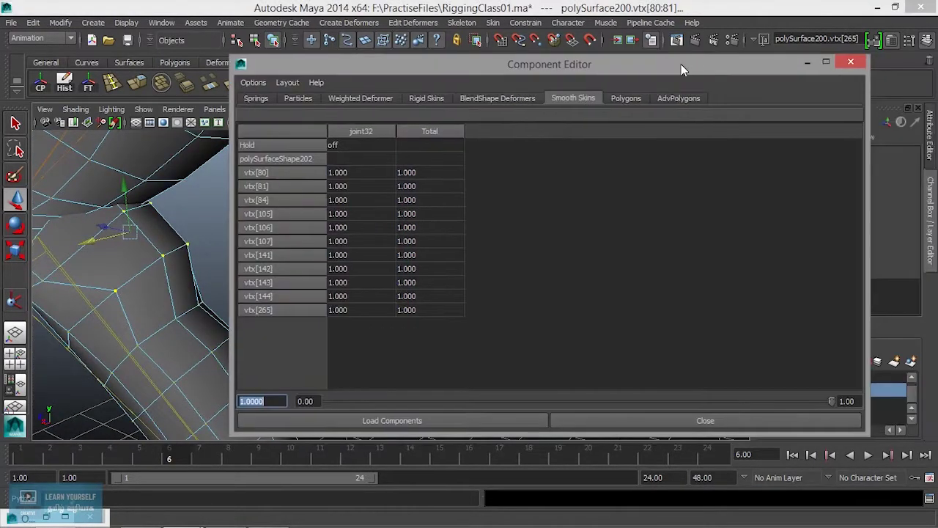
click(802, 64)
alt+middle_drag(315, 224, 381, 233)
alt+right_drag(381, 233, 415, 245)
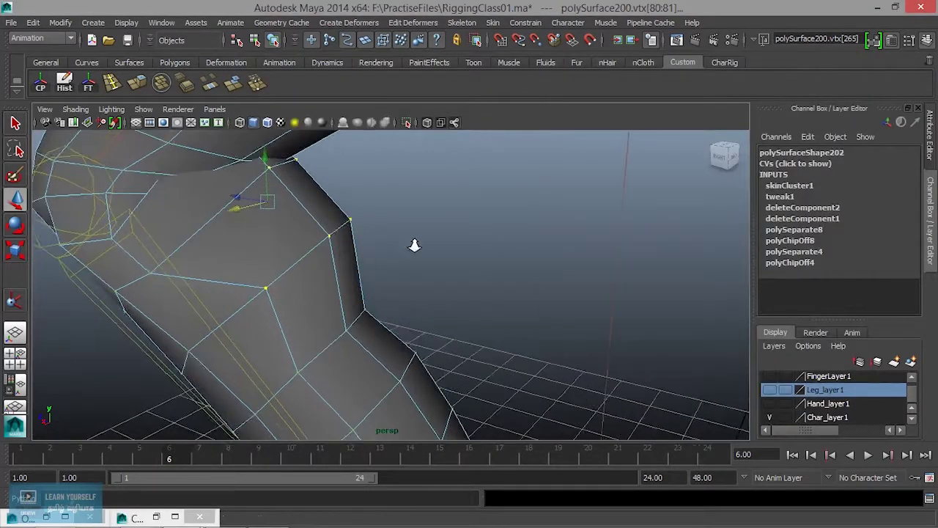
alt+middle_drag(415, 245, 452, 275)
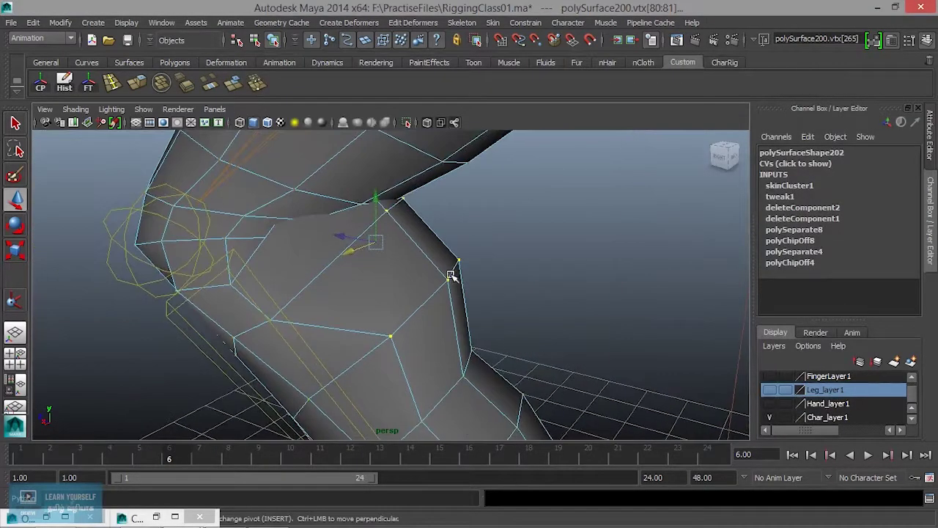
Step: Activate the Paint Skin Weights Tool on the leg and choose joint32 as the influence to paint
click(494, 22)
mouse_move(524, 86)
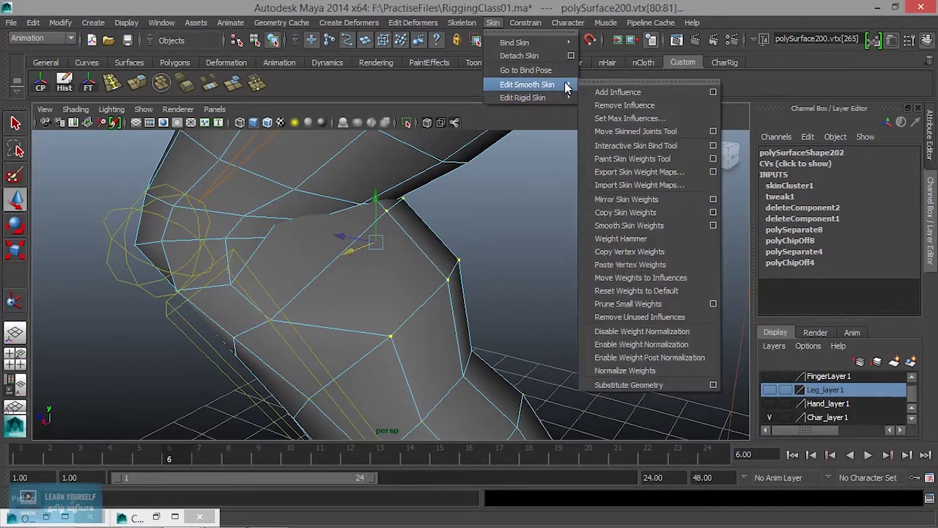
click(631, 158)
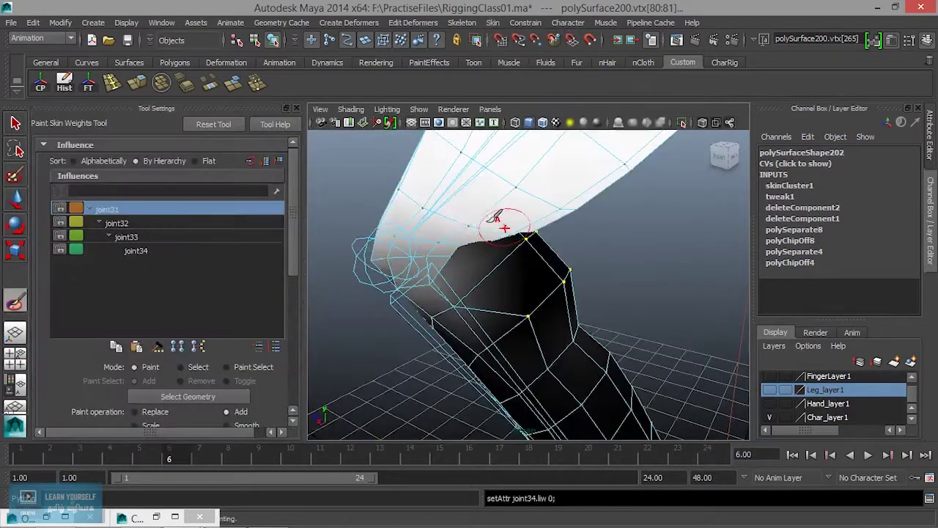
alt+drag(484, 222, 432, 256)
click(167, 223)
Step: Inspect joint32's influence on the calf and set the paint operation to Replace
alt+drag(534, 256, 455, 270)
scroll(289, 218, down, 8)
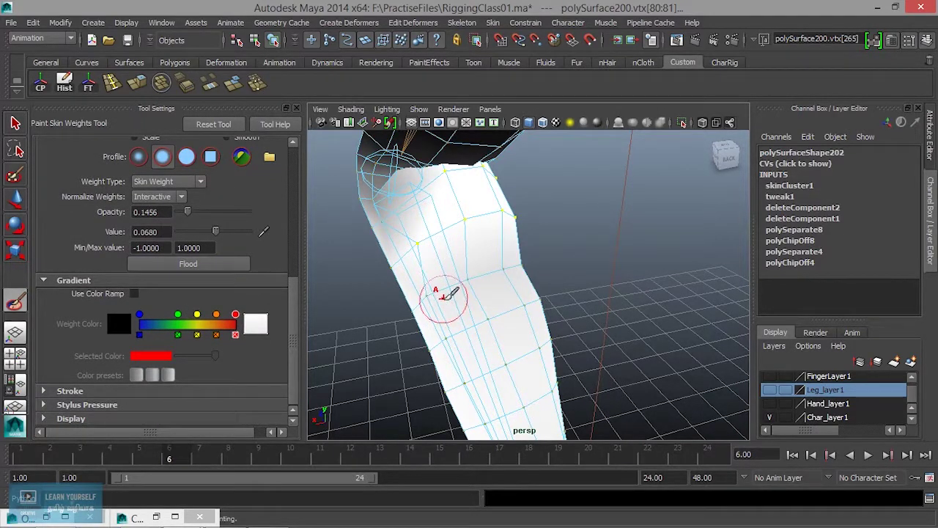
alt+middle_drag(464, 261, 494, 331)
key(f)
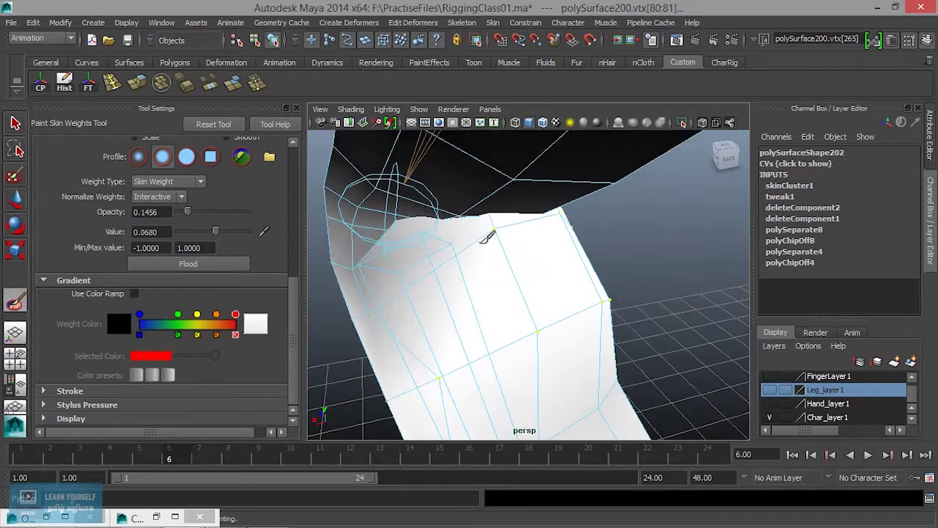
scroll(223, 350, up, 5)
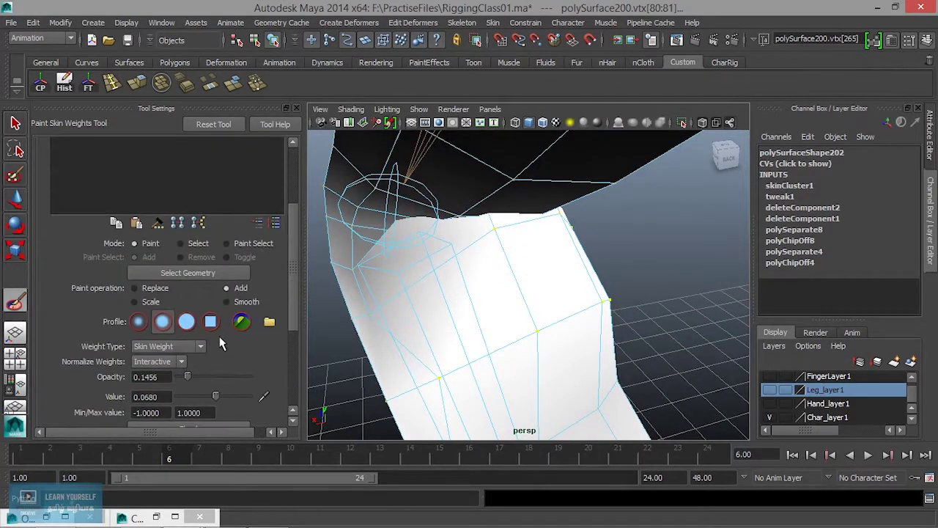
click(153, 292)
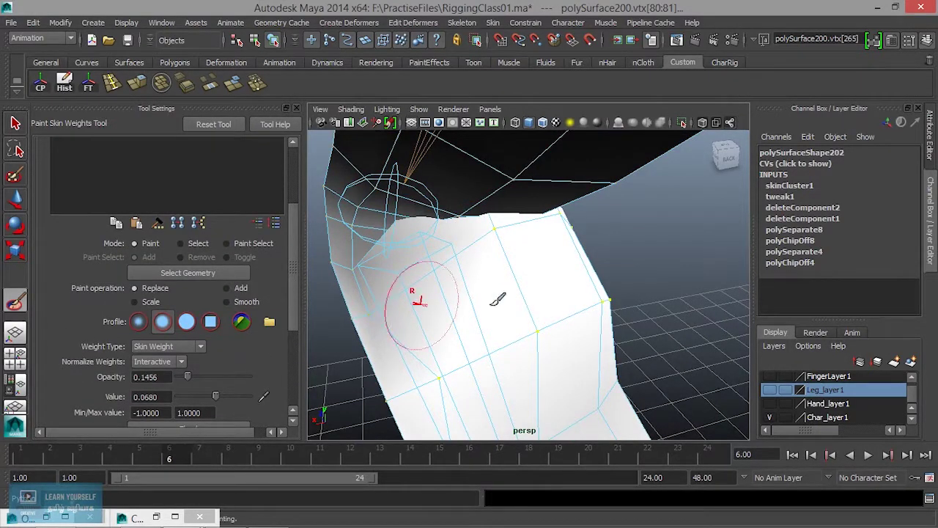
Step: Paint joint32's weights over the upper calf and the back of the knee to soften its influence there
click(466, 251)
mouse_move(479, 254)
alt+mouse_down()
mouse_move(417, 253)
mouse_move(431, 246)
mouse_move(538, 271)
mouse_move(586, 245)
mouse_move(519, 209)
mouse_move(503, 218)
mouse_move(554, 218)
mouse_move(488, 287)
mouse_move(509, 271)
alt+mouse_up()
alt+drag(485, 321, 576, 198)
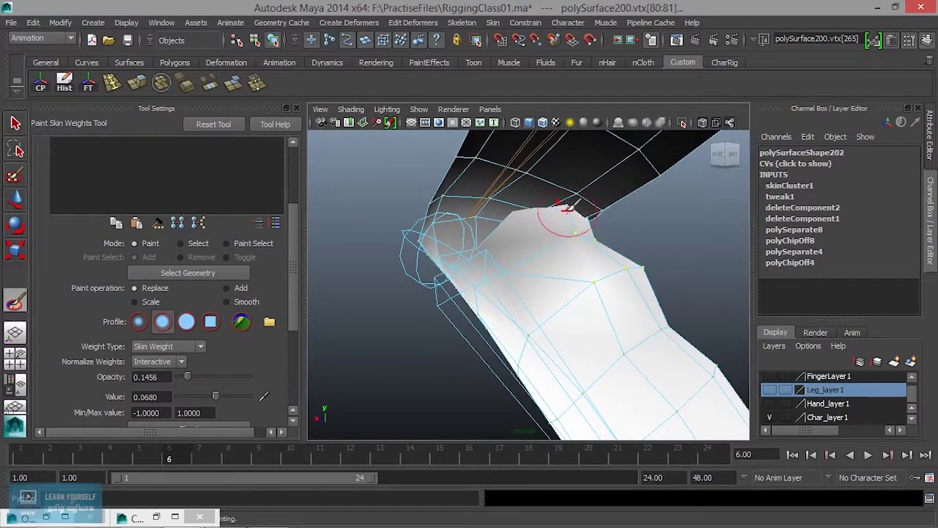
alt+drag(548, 205, 508, 296)
alt+drag(443, 312, 543, 311)
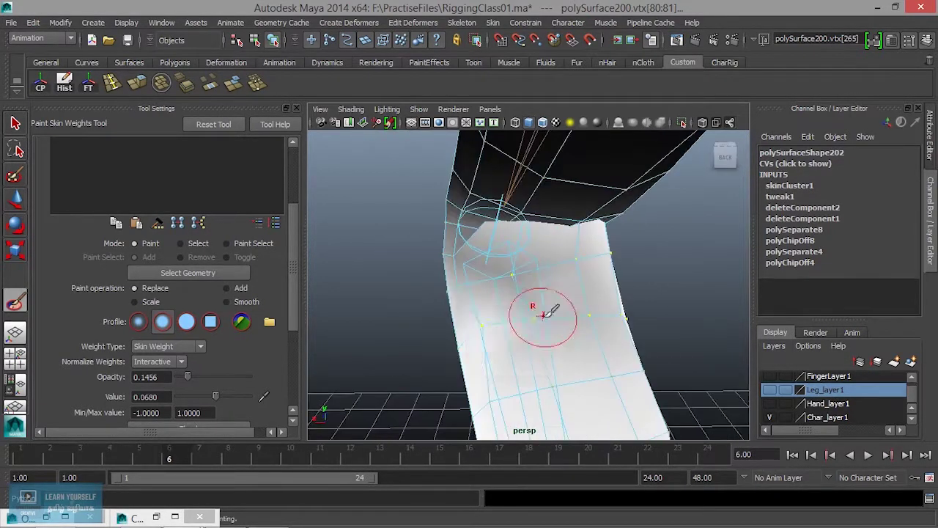
alt+drag(486, 316, 571, 302)
mouse_move(544, 336)
alt+mouse_down()
mouse_move(624, 322)
mouse_move(607, 329)
alt+mouse_up()
Step: Leave weight painting and scrub the animation between frames 5 and 10 to check the knee bend's deformation
key(q)
scroll(543, 307, down, 6)
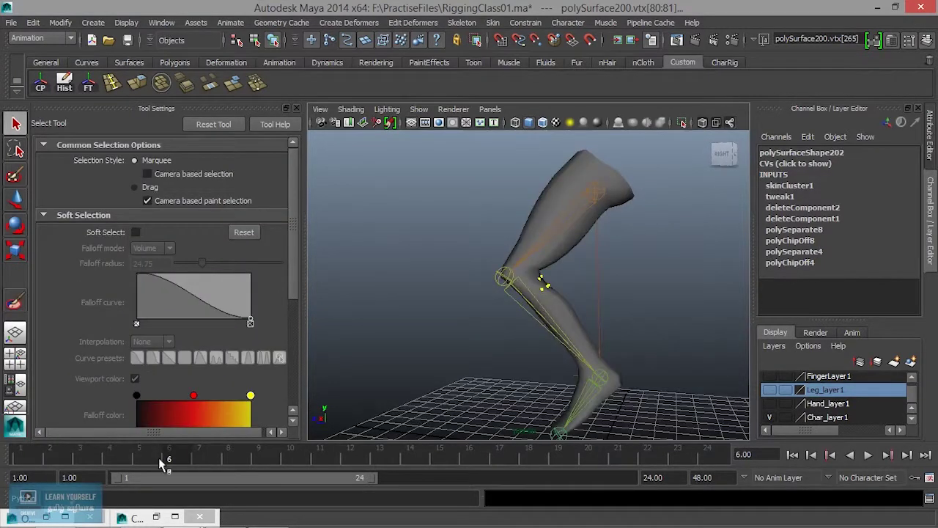
mouse_move(157, 460)
mouse_down()
mouse_move(335, 456)
mouse_move(108, 460)
mouse_move(292, 460)
mouse_move(128, 461)
mouse_move(291, 463)
mouse_move(129, 461)
mouse_move(288, 460)
mouse_move(148, 462)
mouse_up()
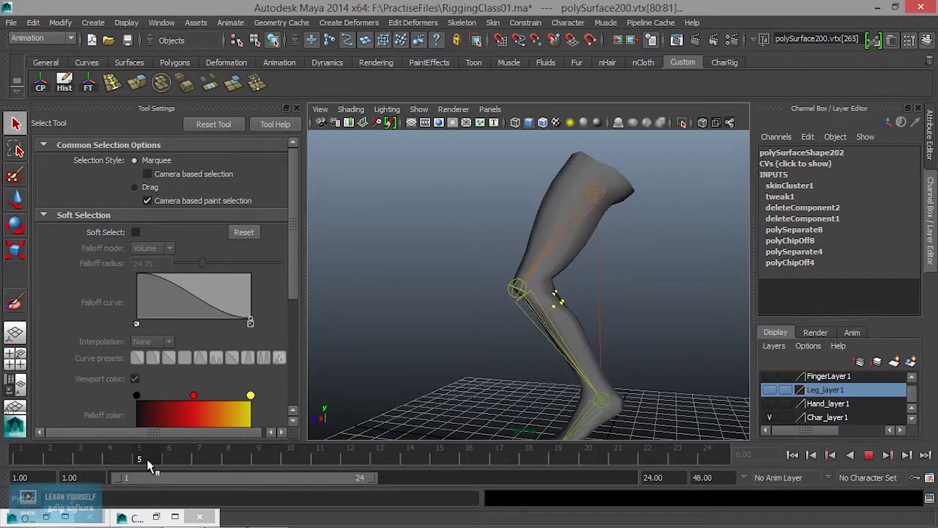
mouse_move(150, 459)
mouse_down()
mouse_move(352, 459)
mouse_move(168, 462)
mouse_move(306, 466)
mouse_up()
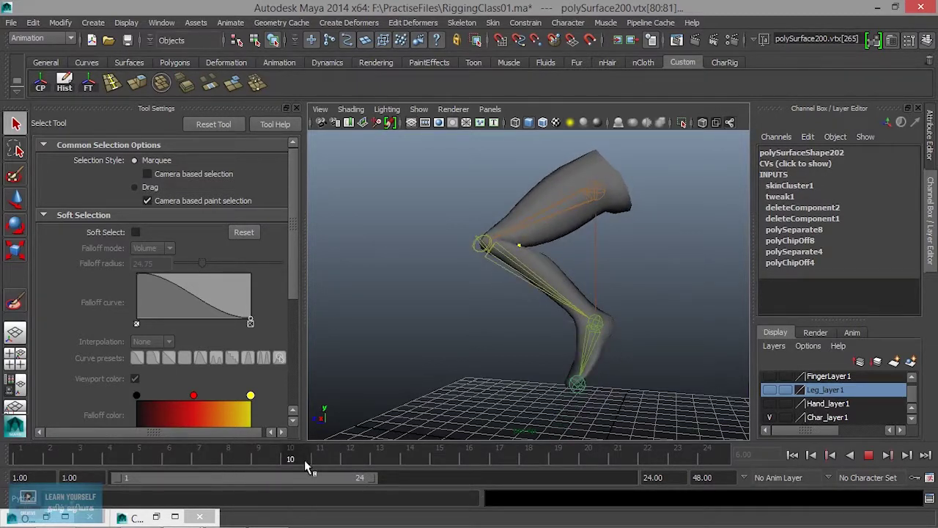
mouse_move(305, 460)
mouse_down()
mouse_move(317, 460)
mouse_move(86, 469)
mouse_move(203, 469)
mouse_up()
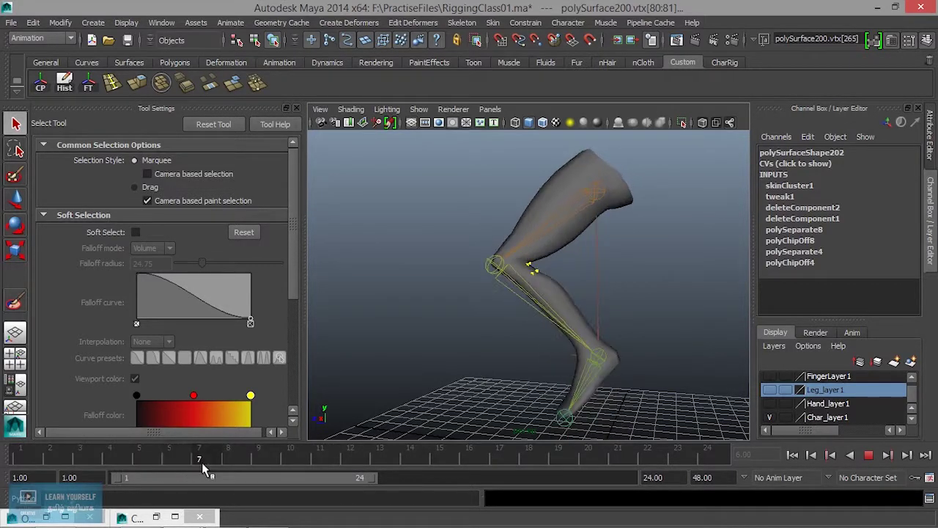